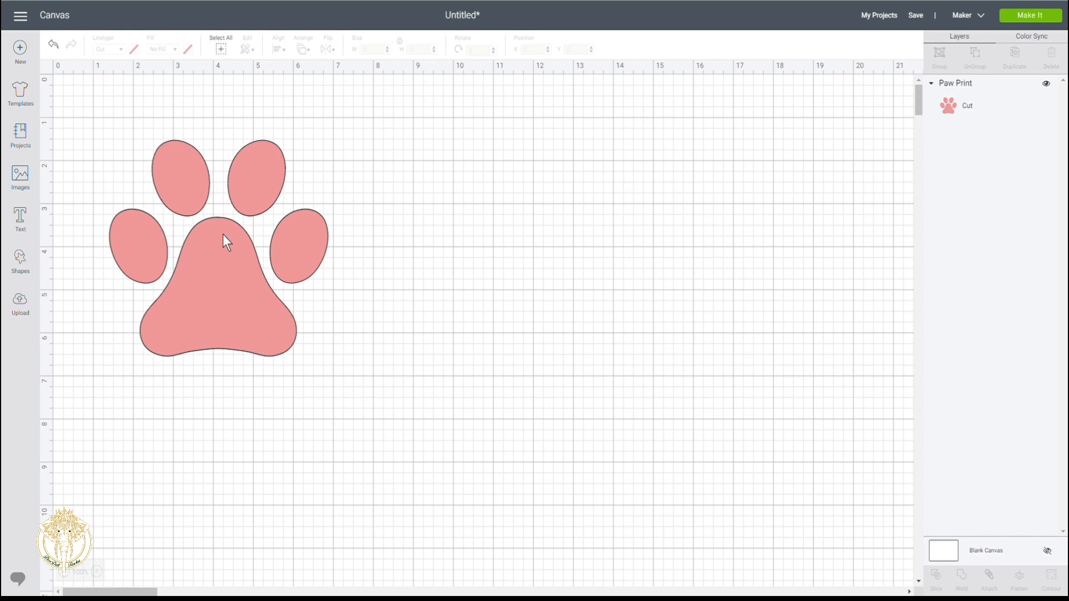
Duplicate the paw print and place the copy beside the original, at about X 8.1, Y 1.1
{"action": "left_click", "coordinate": [191, 258]}
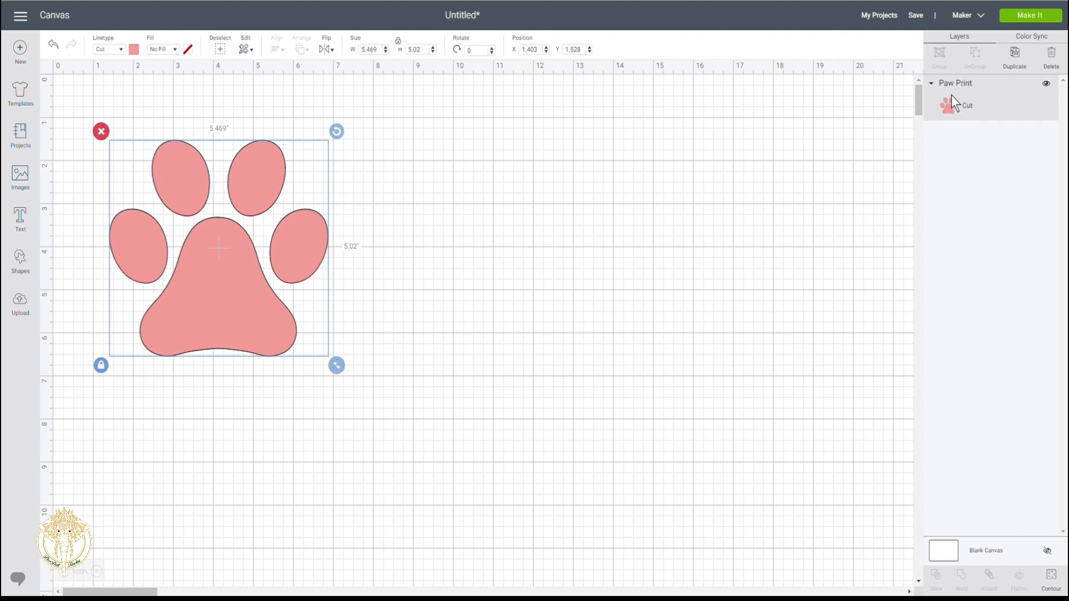
{"action": "left_click", "coordinate": [1020, 66]}
{"action": "left_click_drag", "start_coordinate": [200, 325], "coordinate": [457, 273]}
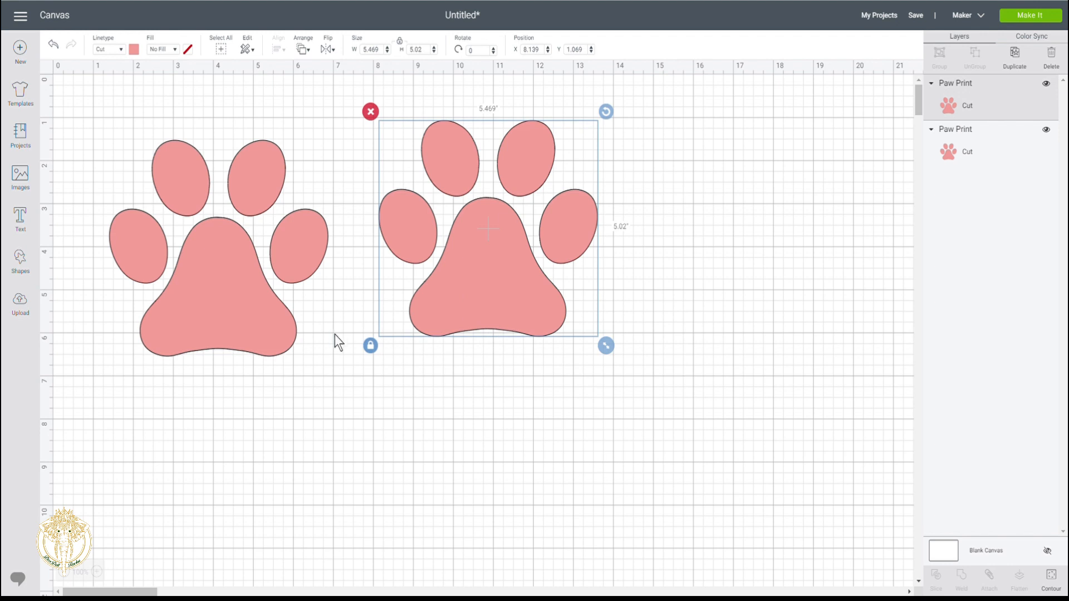
{"action": "left_click", "coordinate": [215, 327]}
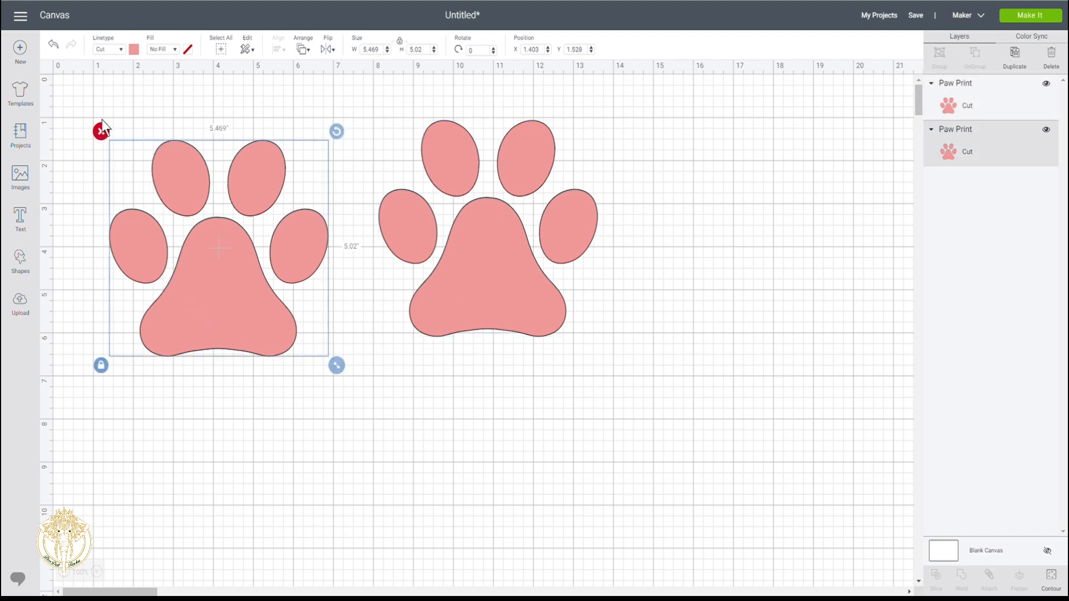
{"action": "left_click", "coordinate": [134, 101]}
{"action": "left_click_drag", "start_coordinate": [124, 134], "coordinate": [548, 319]}
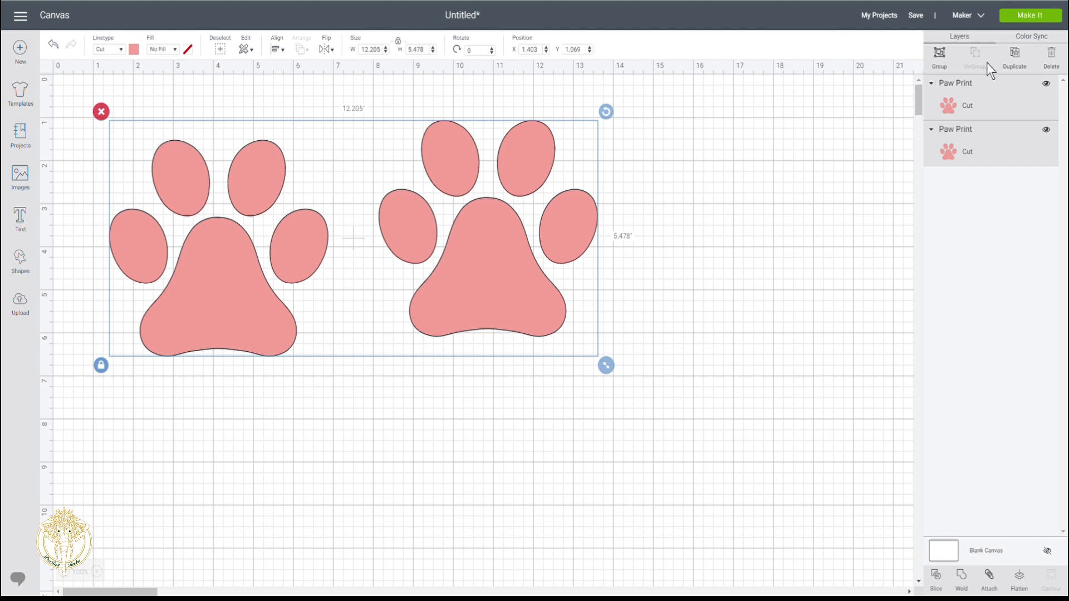
{"action": "left_click", "coordinate": [465, 448]}
Reposition the original paw print to about X 0.7, Y 0.8 and its copy to about X 6.6, Y 0.7
{"action": "left_click_drag", "start_coordinate": [186, 306], "coordinate": [157, 273]}
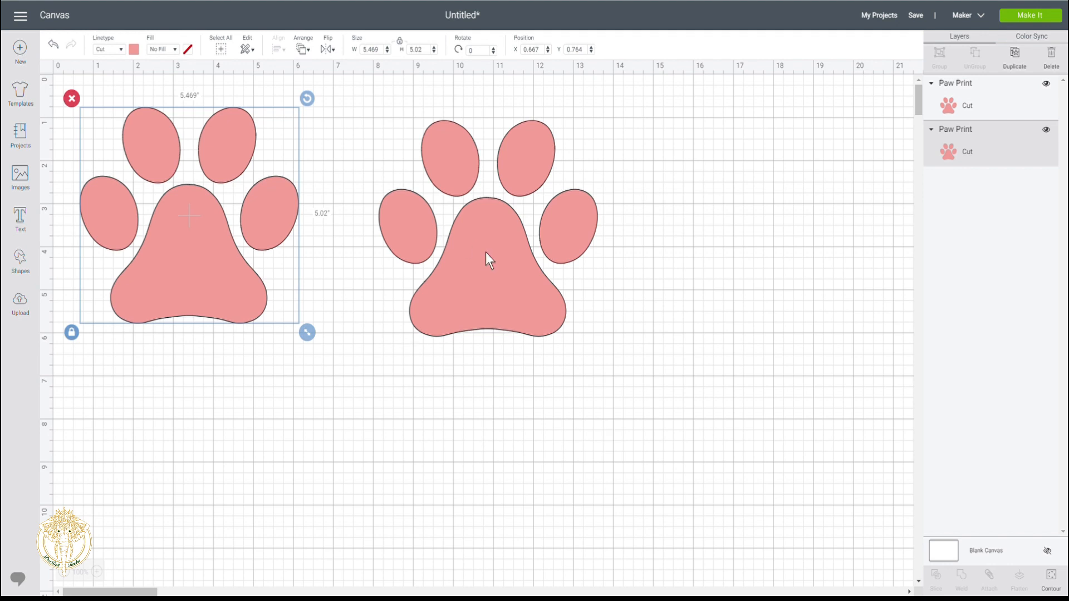
{"action": "left_click_drag", "start_coordinate": [485, 249], "coordinate": [420, 236]}
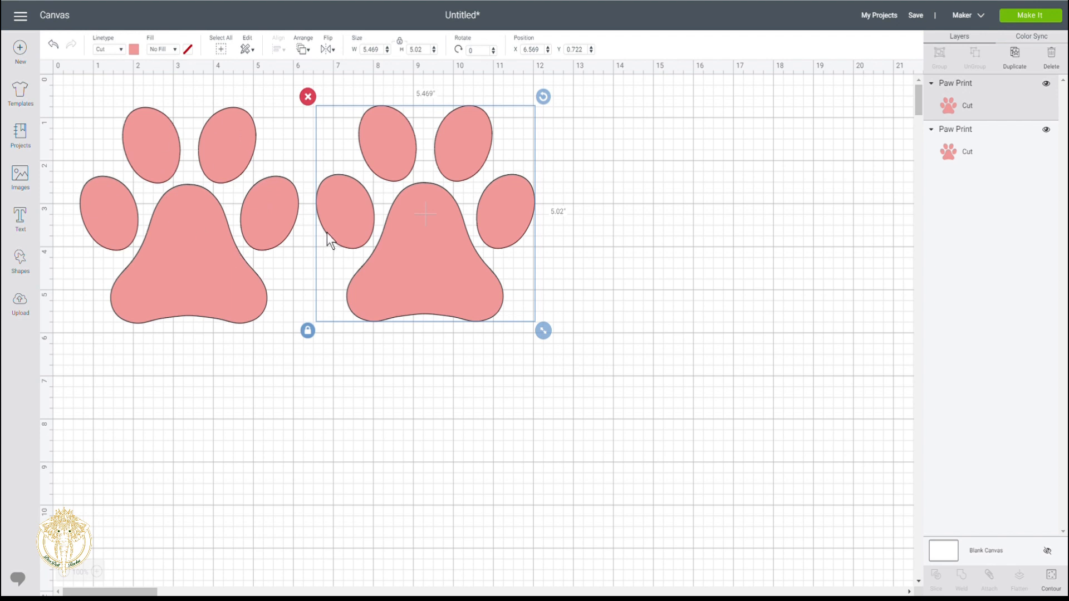
{"action": "left_click", "coordinate": [189, 238]}
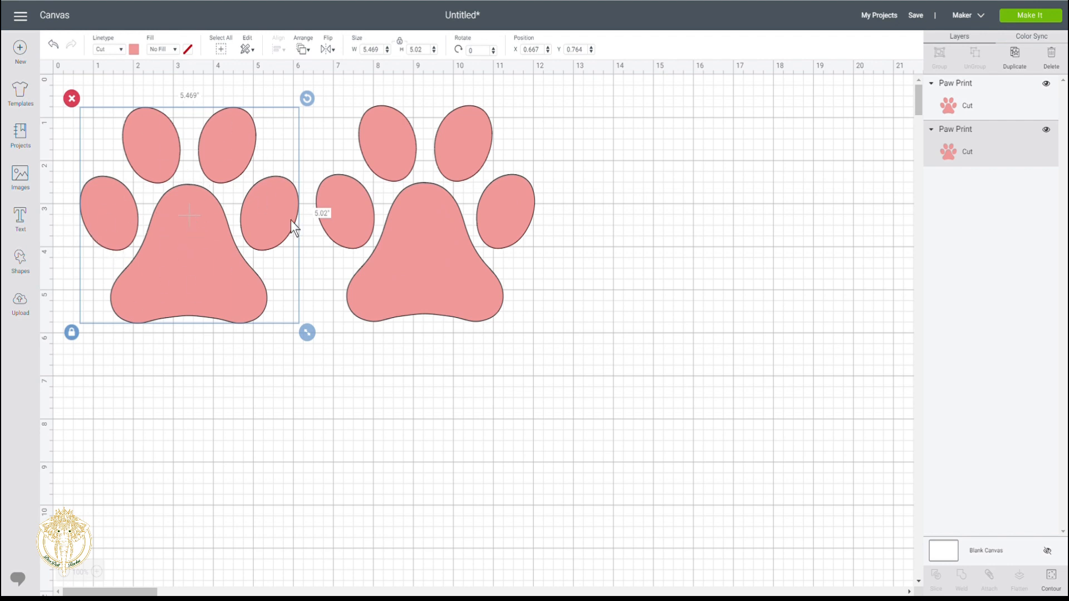
Duplicate the second paw print twice, placing one copy to its right in the same row and the other below it
{"action": "left_click", "coordinate": [427, 234]}
{"action": "left_click", "coordinate": [1019, 65]}
{"action": "left_click", "coordinate": [1019, 65]}
{"action": "left_click_drag", "start_coordinate": [472, 269], "coordinate": [773, 236]}
{"action": "left_click_drag", "start_coordinate": [463, 270], "coordinate": [422, 480]}
{"action": "left_click_drag", "start_coordinate": [742, 254], "coordinate": [649, 247]}
Duplicate the paw print twice more, placing one copy in the lower row at about X 11.9, Y 5.9 and the other at about X 15.8, Y 2.8
{"action": "left_click", "coordinate": [1021, 67]}
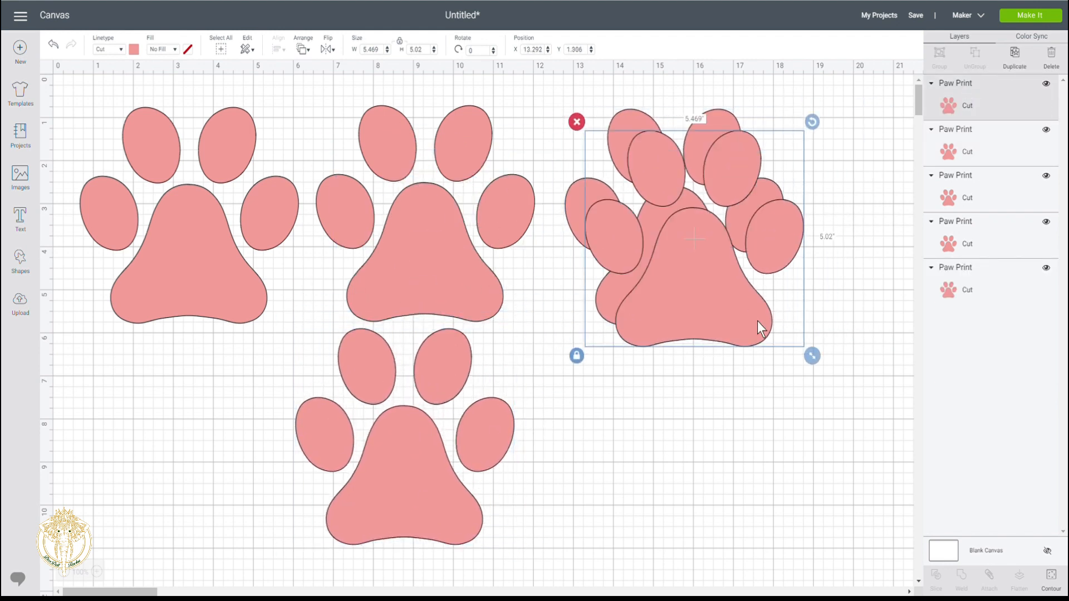
{"action": "left_click_drag", "start_coordinate": [683, 294], "coordinate": [629, 496]}
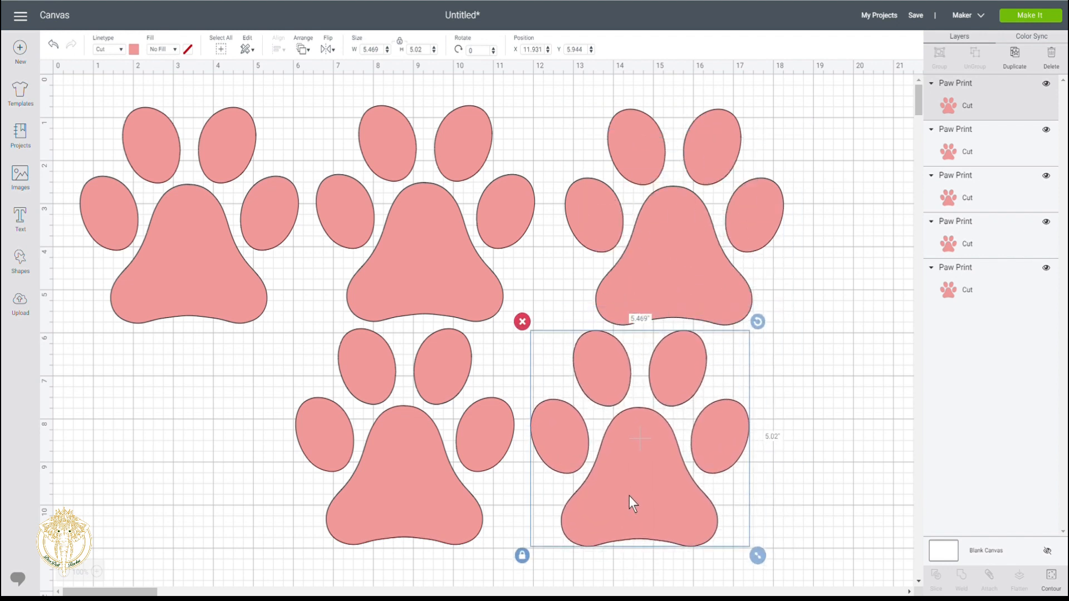
{"action": "left_click", "coordinate": [1016, 62]}
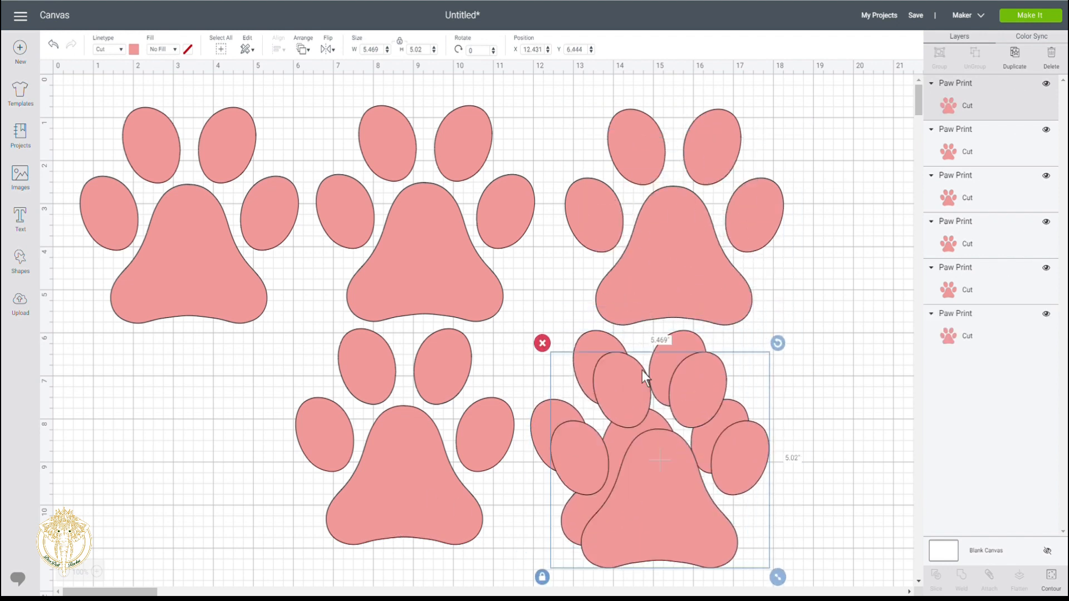
{"action": "left_click_drag", "start_coordinate": [655, 512], "coordinate": [788, 356]}
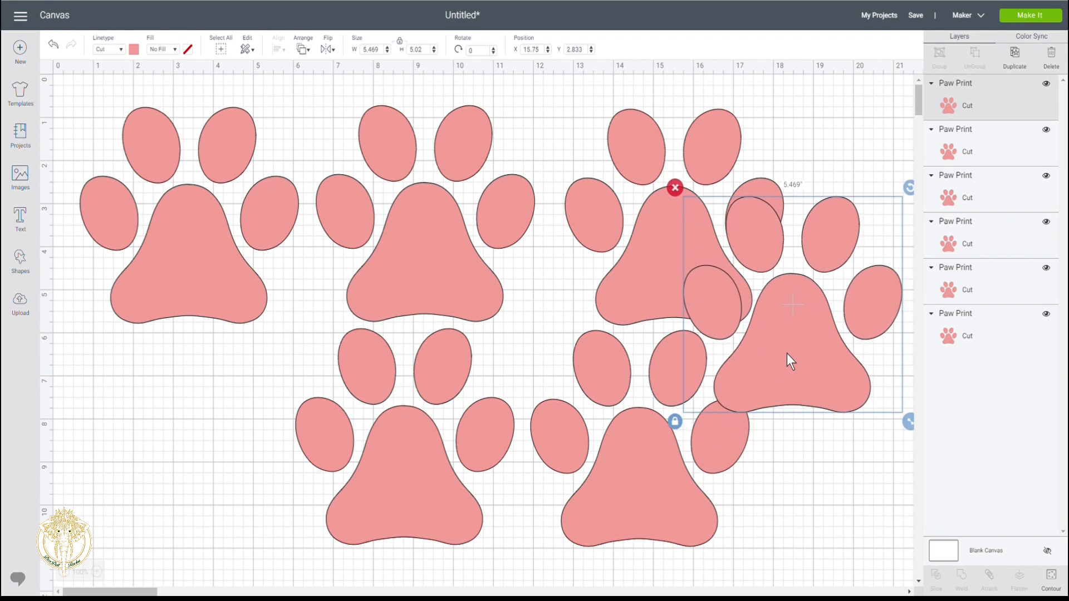
Hide the overlapping sixth paw print and shift the first paw print of the lower row to about X 6.2, Y 6.2
{"action": "left_click", "coordinate": [1051, 321]}
{"action": "left_click", "coordinate": [1052, 321]}
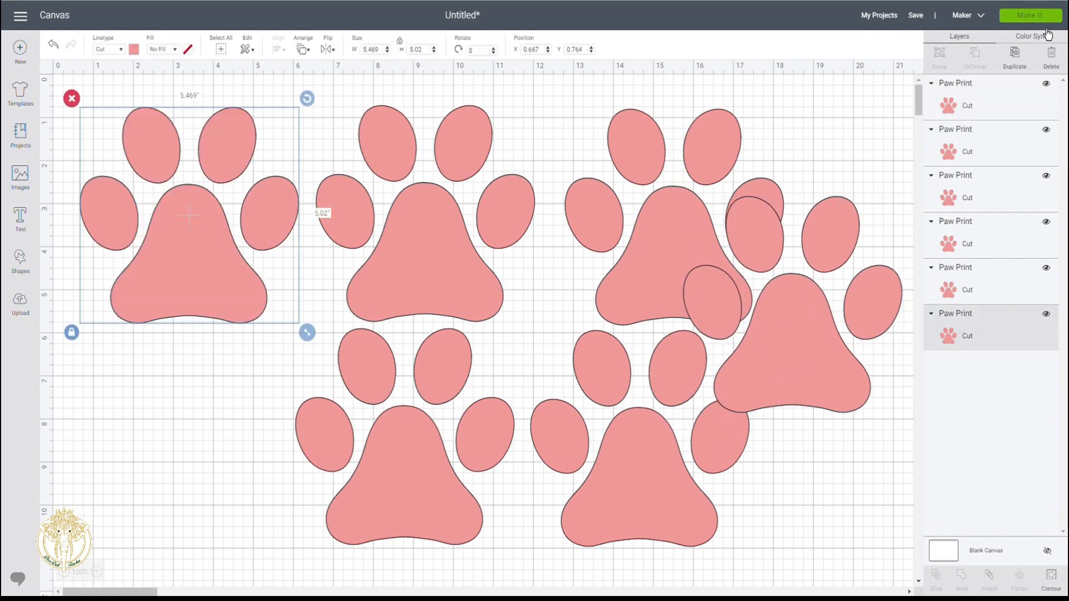
{"action": "left_click", "coordinate": [1052, 92]}
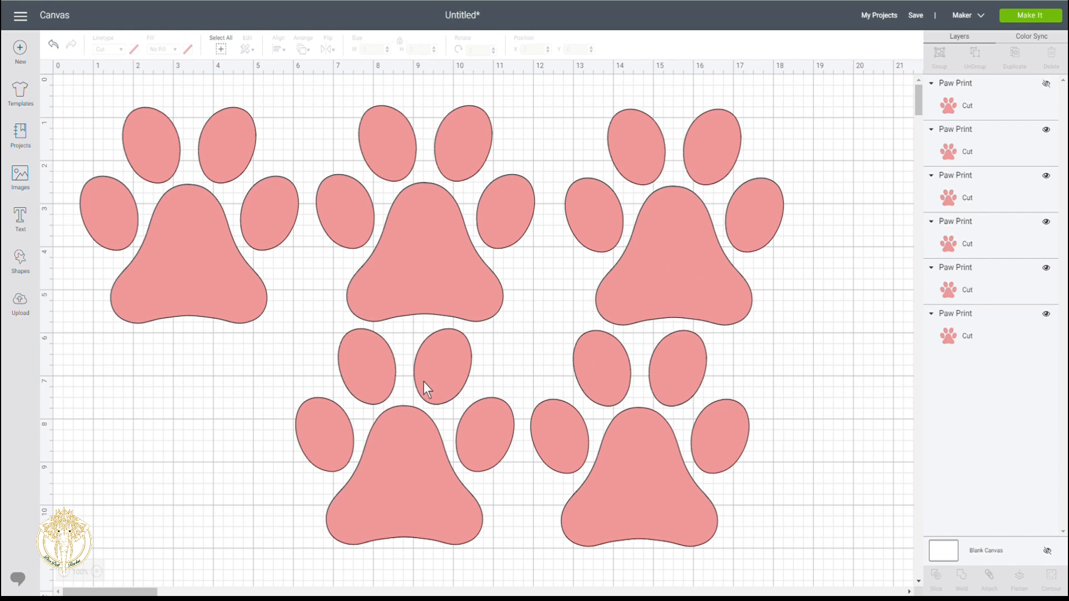
{"action": "left_click_drag", "start_coordinate": [438, 363], "coordinate": [446, 373]}
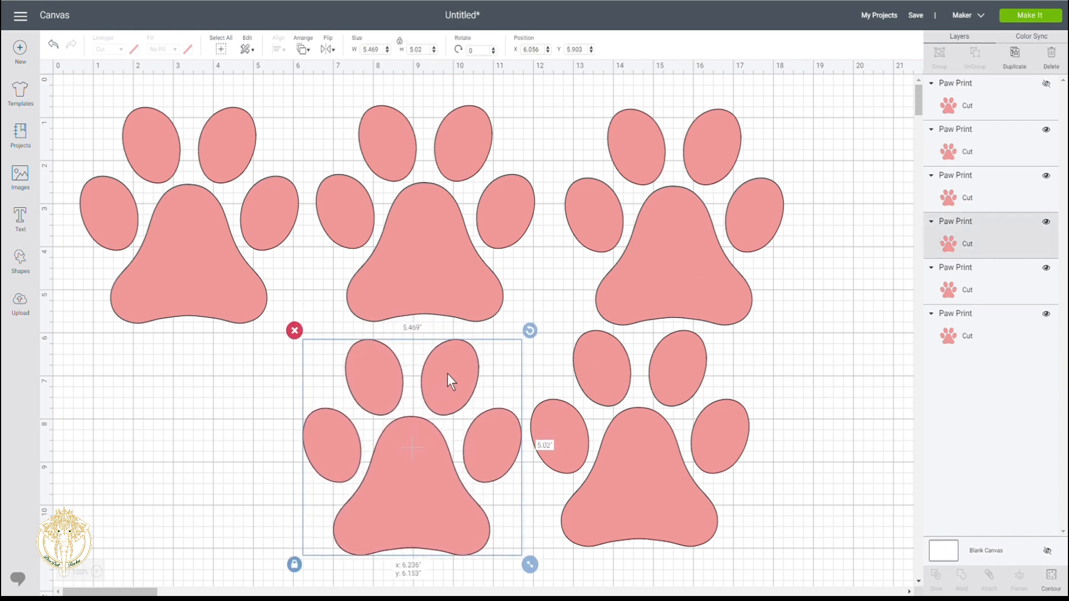
Use Contour on the first paw print to hide its four toes, keeping only the large pad
{"action": "left_click", "coordinate": [209, 255]}
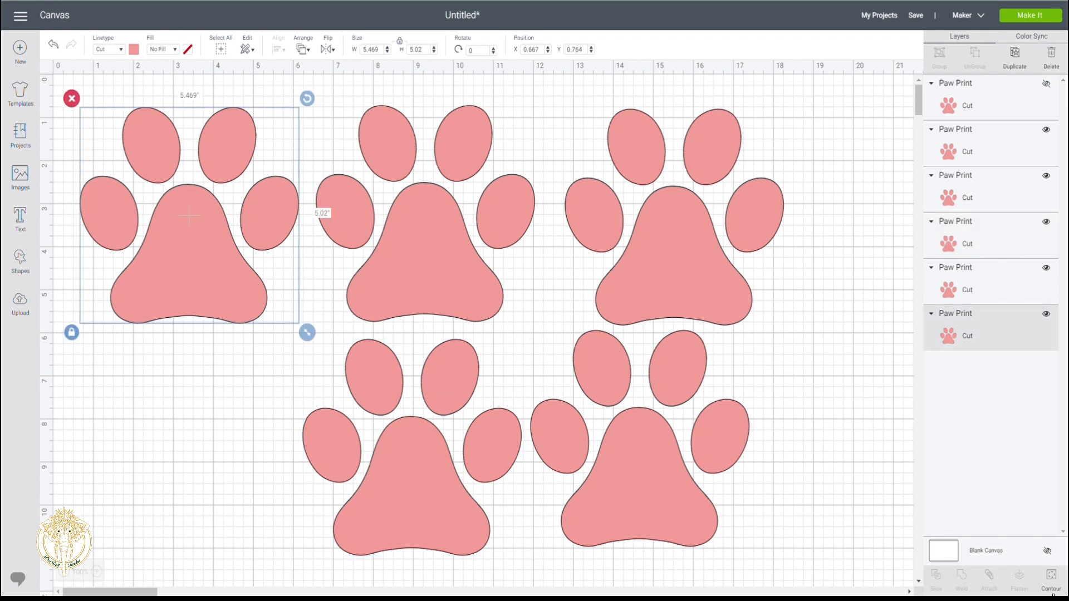
{"action": "left_click", "coordinate": [1052, 582]}
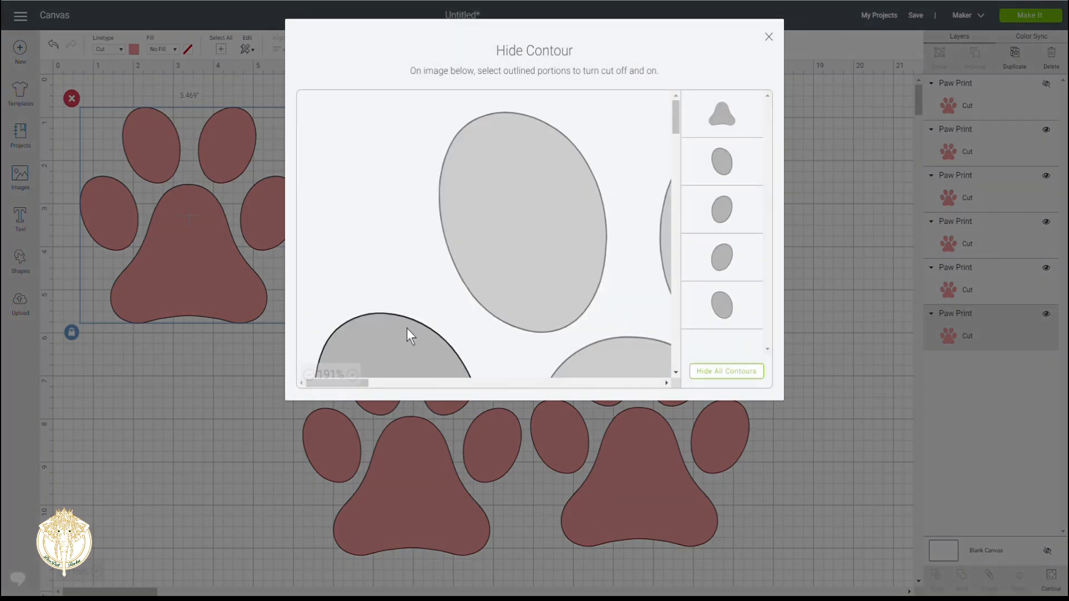
{"action": "left_click", "coordinate": [309, 374]}
{"action": "left_click", "coordinate": [309, 374]}
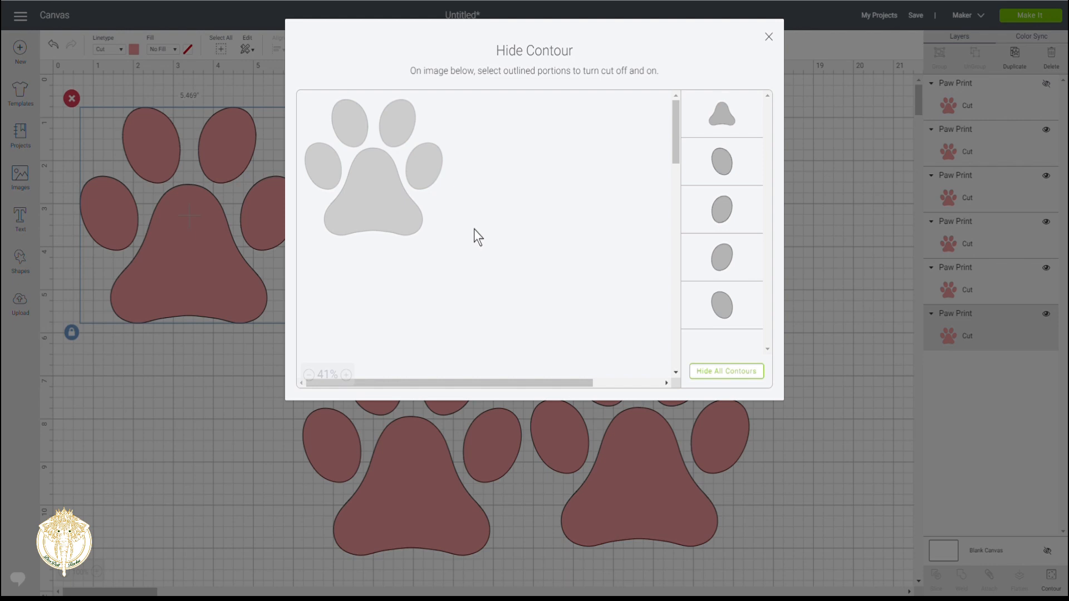
{"action": "left_click", "coordinate": [325, 154]}
{"action": "left_click", "coordinate": [346, 129]}
{"action": "left_click", "coordinate": [394, 122]}
{"action": "left_click", "coordinate": [419, 154]}
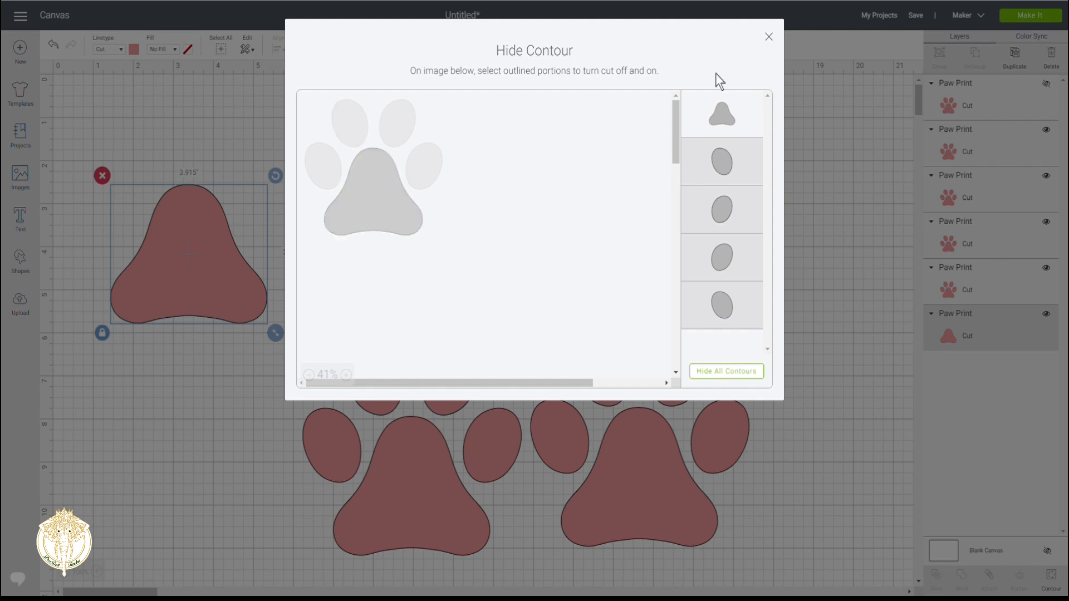
{"action": "left_click", "coordinate": [770, 48]}
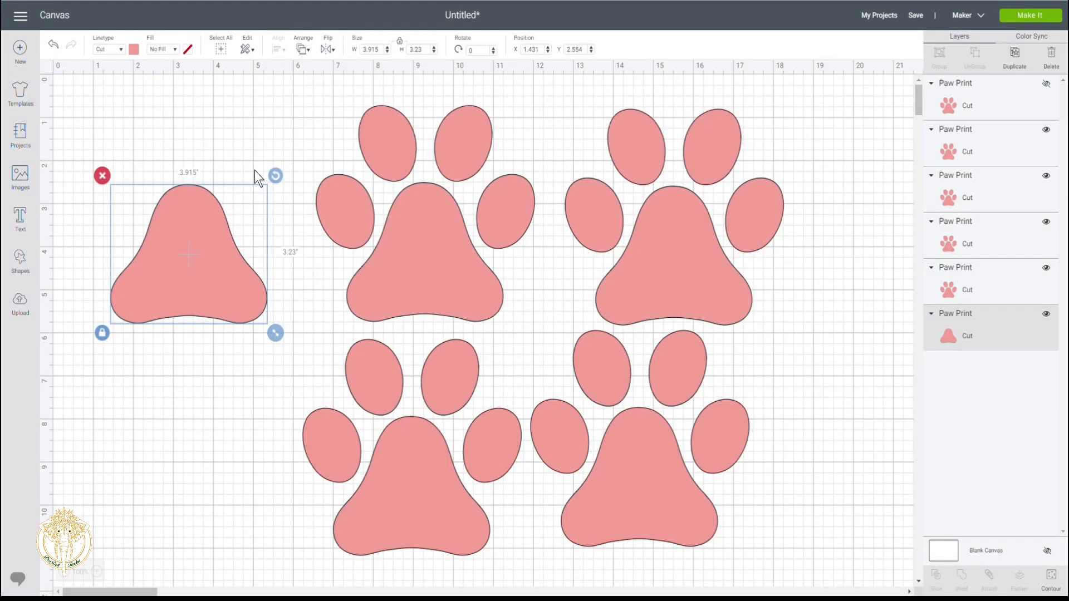
Move the isolated pad to about X 0.6, Y 2.6 and change its material color to bright red
{"action": "left_click_drag", "start_coordinate": [215, 249], "coordinate": [182, 251]}
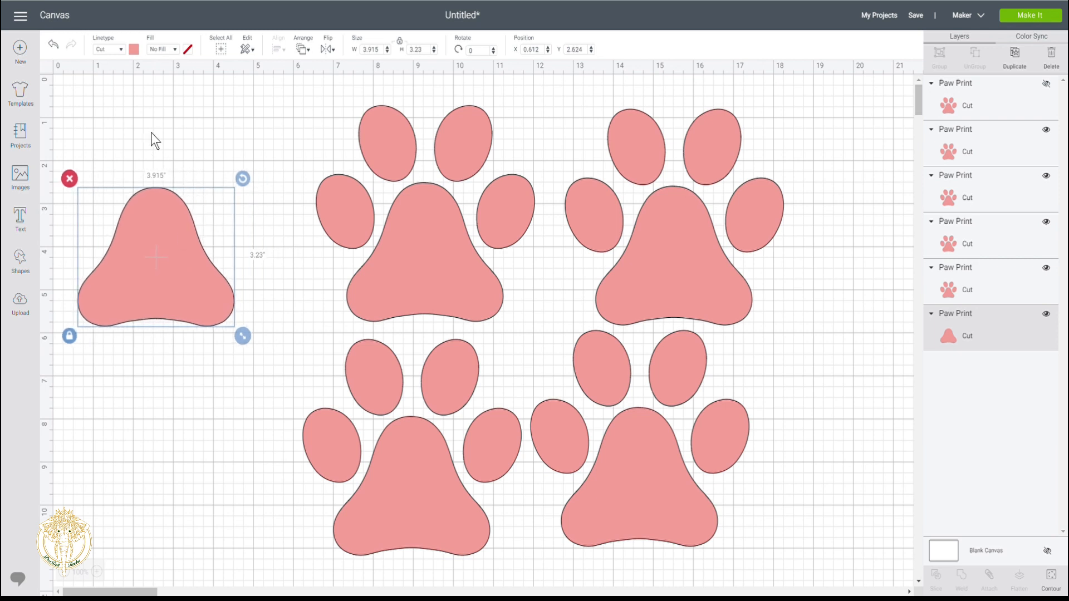
{"action": "left_click", "coordinate": [133, 49]}
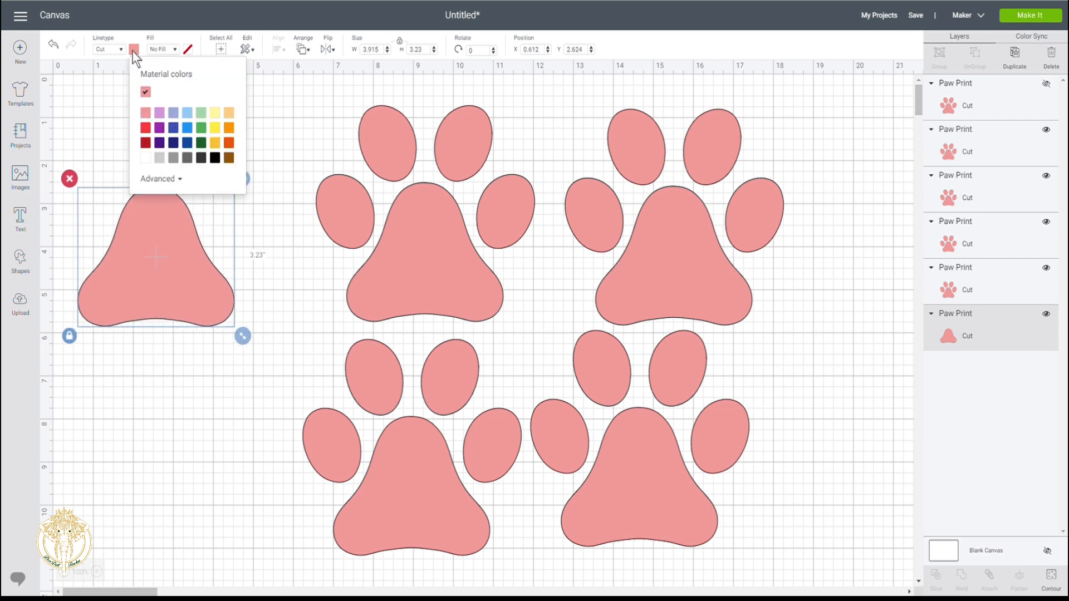
{"action": "left_click", "coordinate": [149, 131]}
{"action": "left_click", "coordinate": [397, 150]}
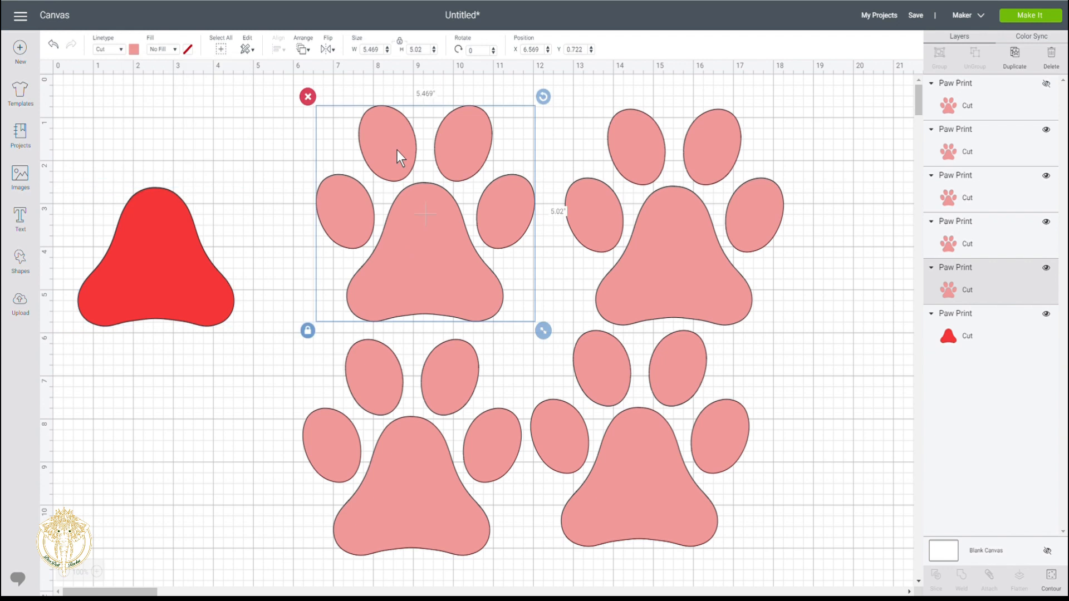
{"action": "left_click", "coordinate": [133, 49]}
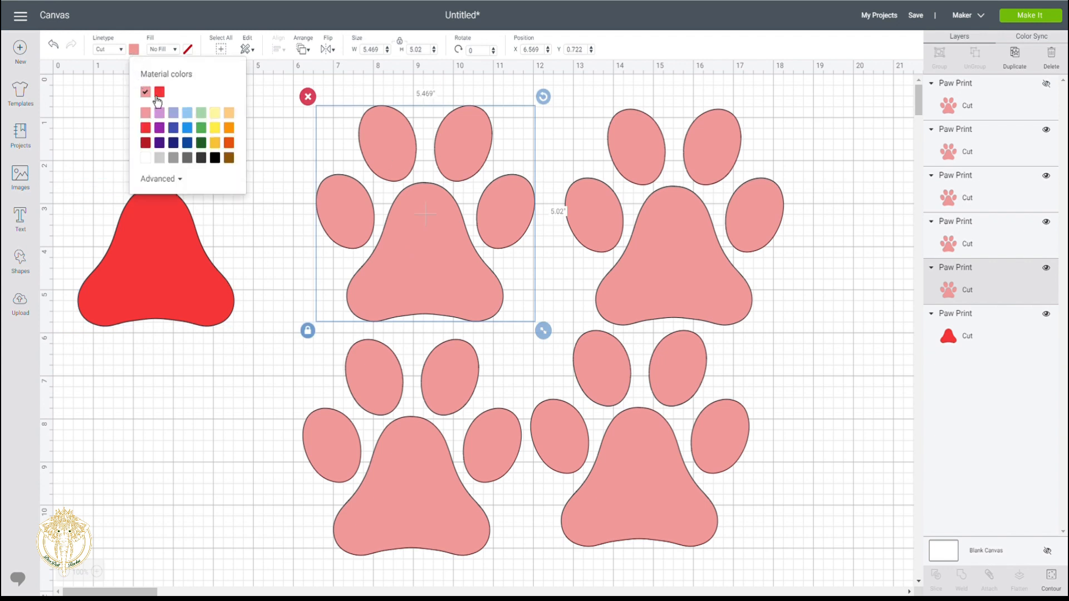
{"action": "left_click", "coordinate": [159, 91]}
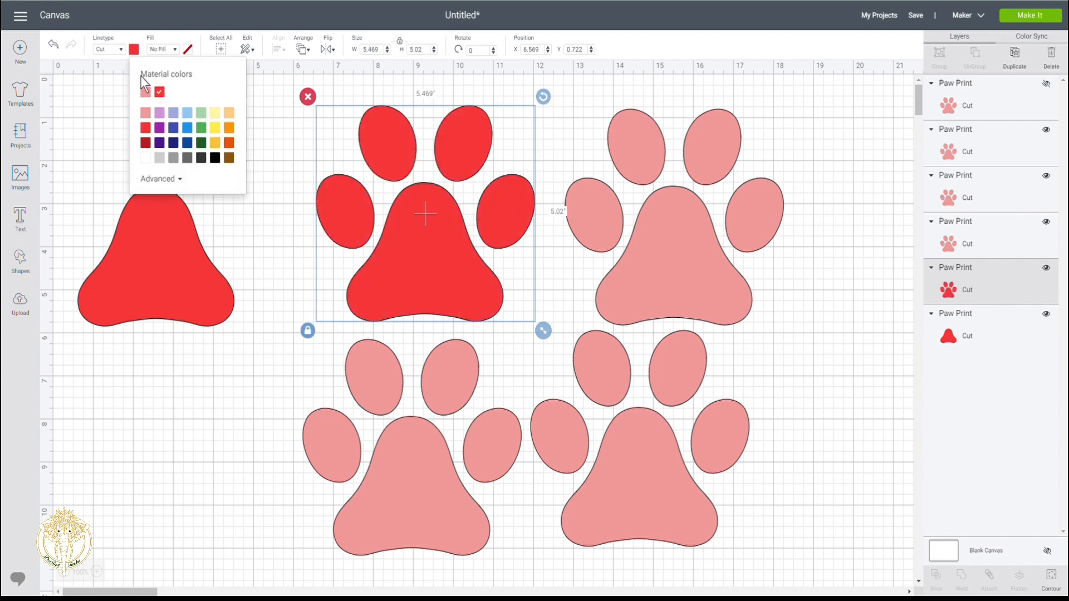
{"action": "left_click", "coordinate": [145, 91]}
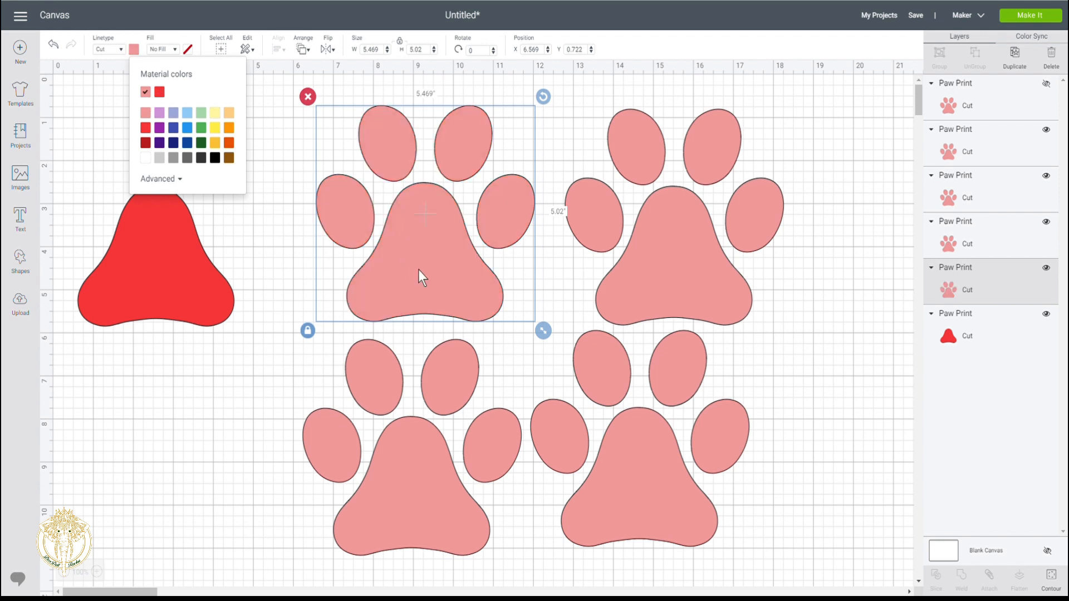
Move the second paw print next to the red pad and use Contour to hide everything except its outer left toe
{"action": "left_click", "coordinate": [276, 286]}
{"action": "left_click_drag", "start_coordinate": [382, 263], "coordinate": [298, 266]}
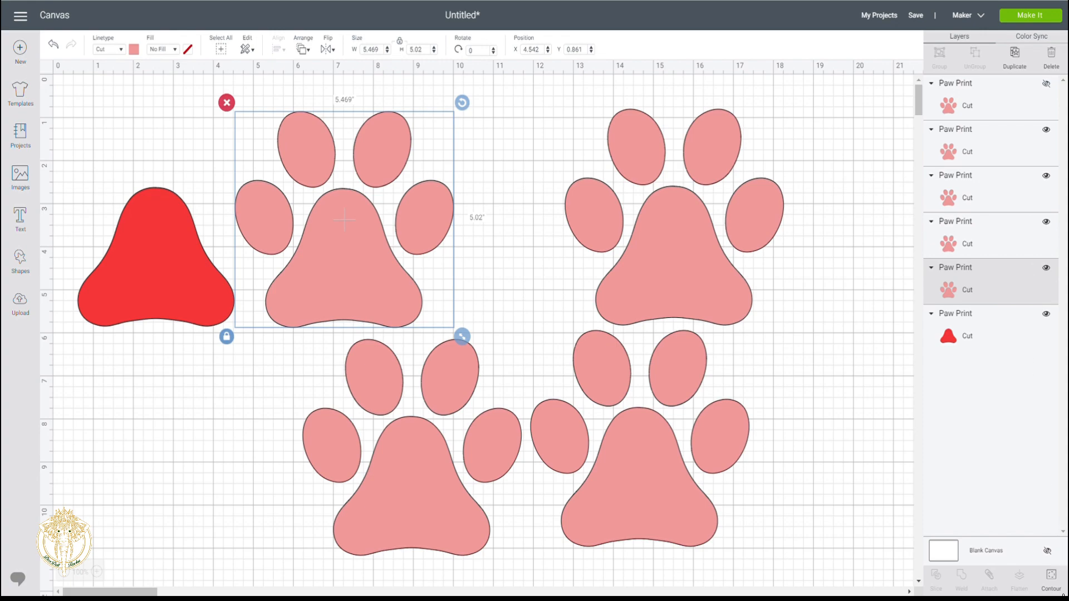
{"action": "left_click", "coordinate": [1052, 579]}
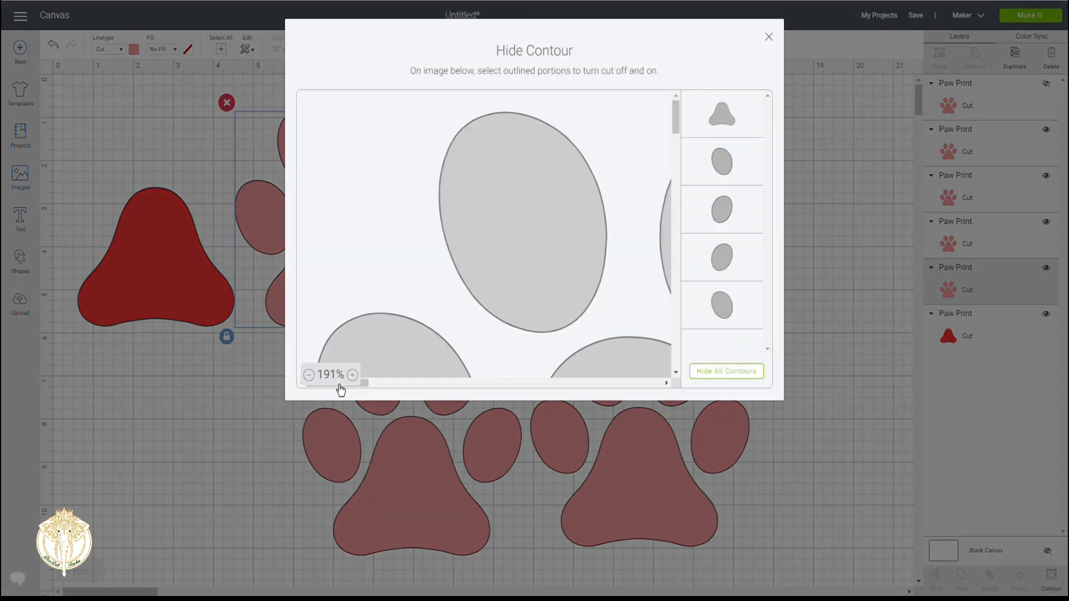
{"action": "left_click", "coordinate": [310, 375]}
{"action": "left_click", "coordinate": [310, 375]}
{"action": "left_click", "coordinate": [310, 376]}
{"action": "left_click", "coordinate": [310, 376]}
{"action": "left_click", "coordinate": [310, 375]}
{"action": "left_click", "coordinate": [310, 375]}
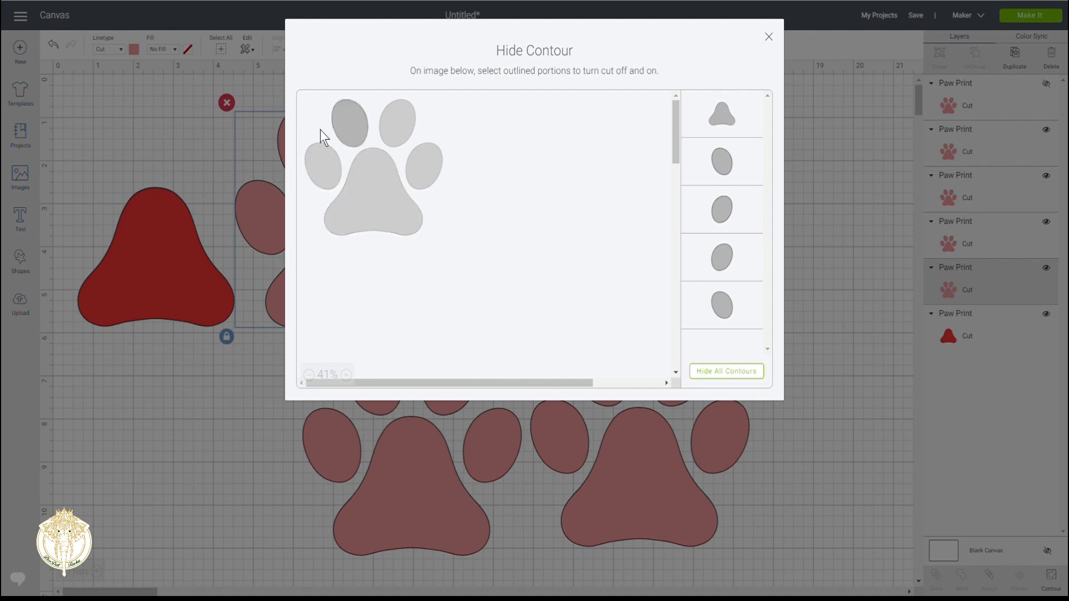
{"action": "left_click", "coordinate": [379, 186]}
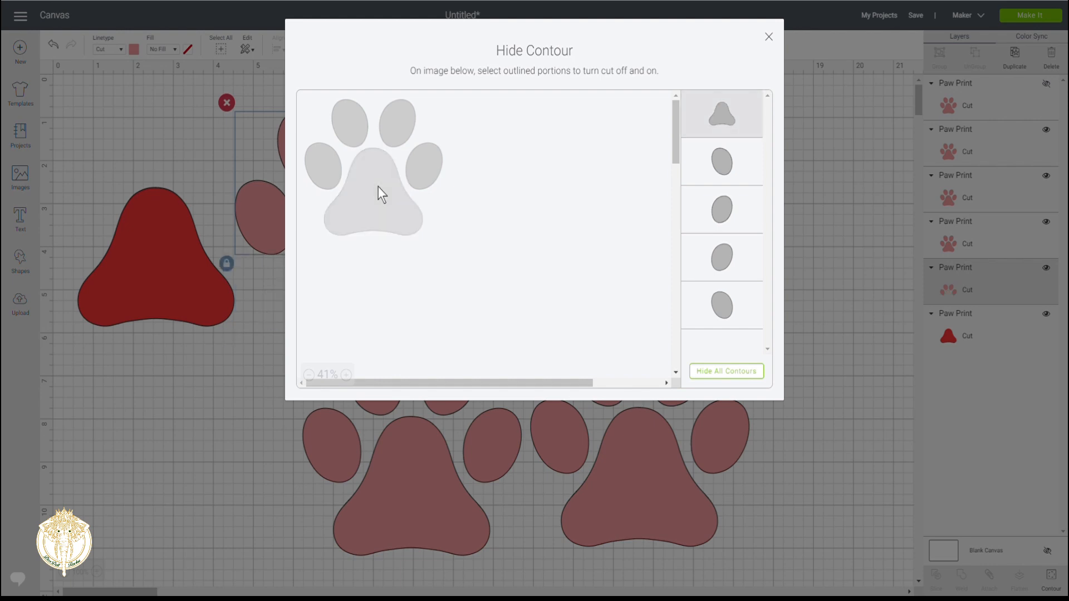
{"action": "left_click", "coordinate": [423, 171]}
{"action": "left_click", "coordinate": [401, 119]}
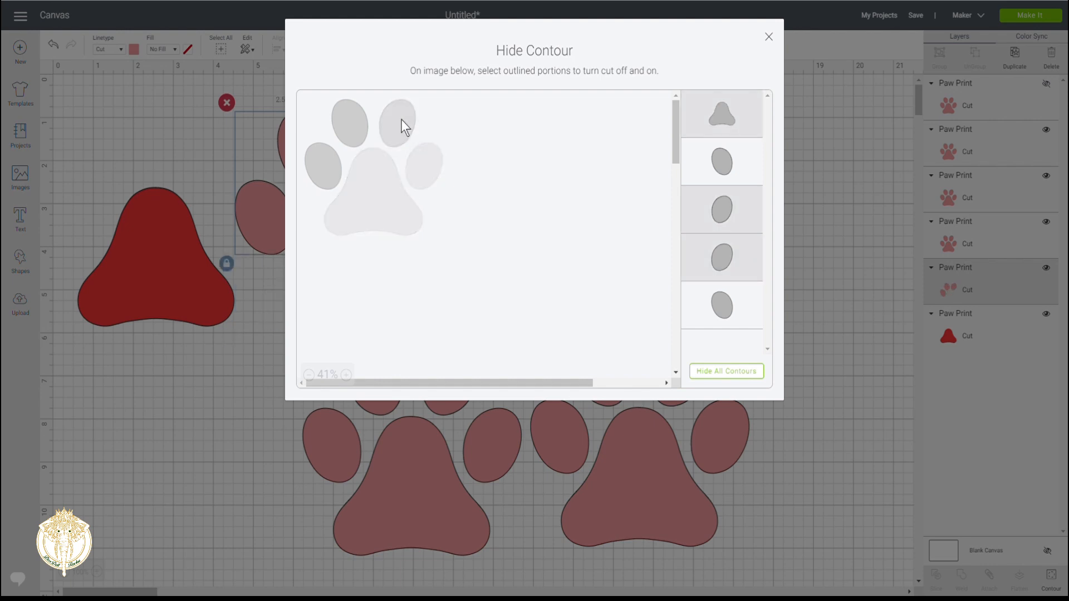
{"action": "left_click", "coordinate": [363, 114]}
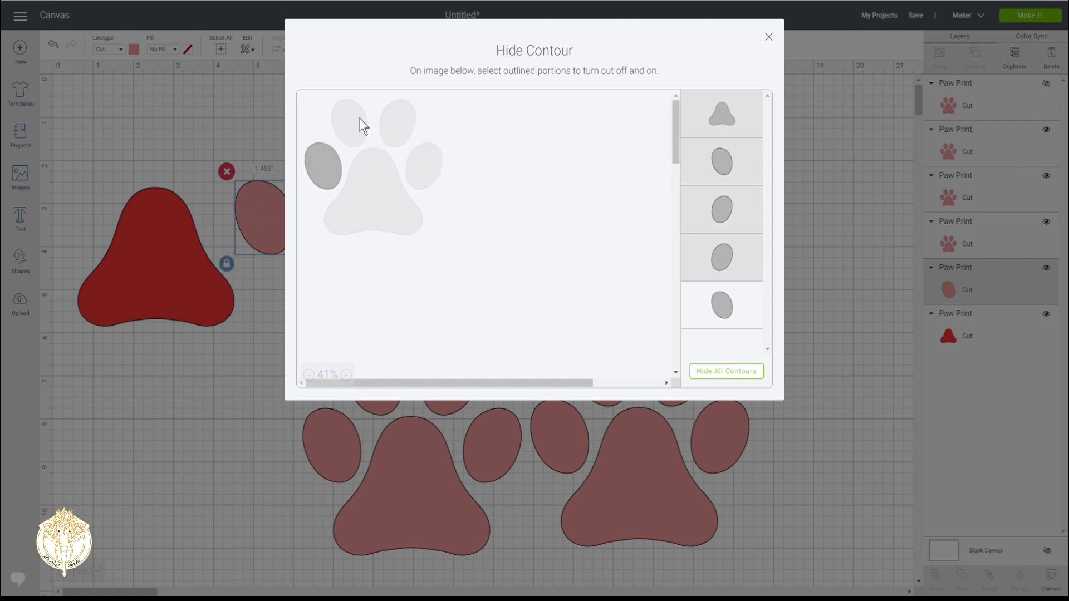
{"action": "left_click", "coordinate": [769, 37]}
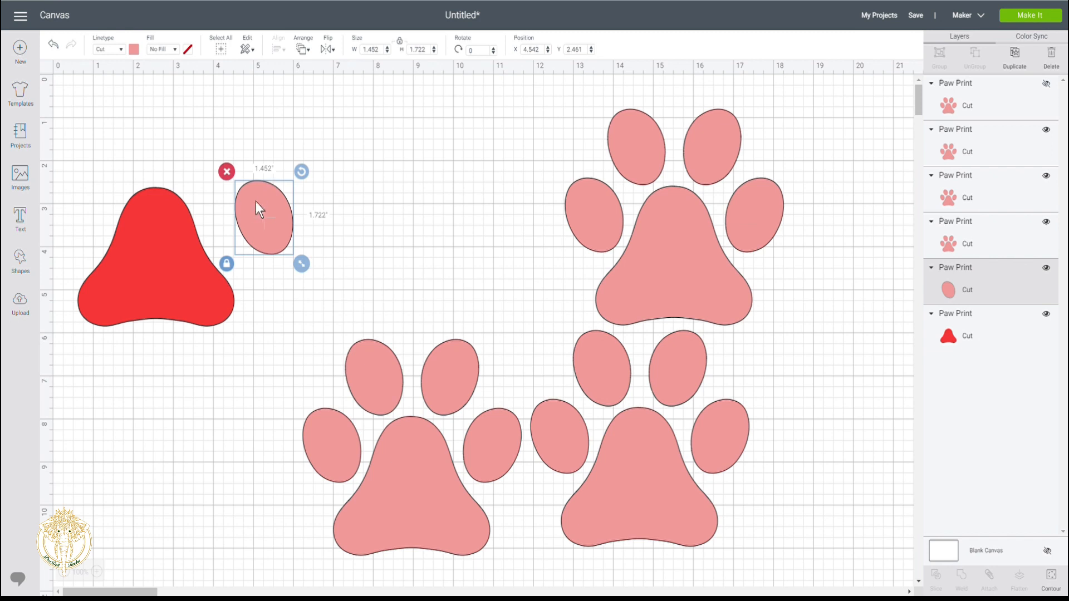
Place the isolated toe just above and to the left of the red pad, then deselect it
{"action": "left_click_drag", "start_coordinate": [256, 201], "coordinate": [88, 148]}
{"action": "left_click", "coordinate": [312, 228]}
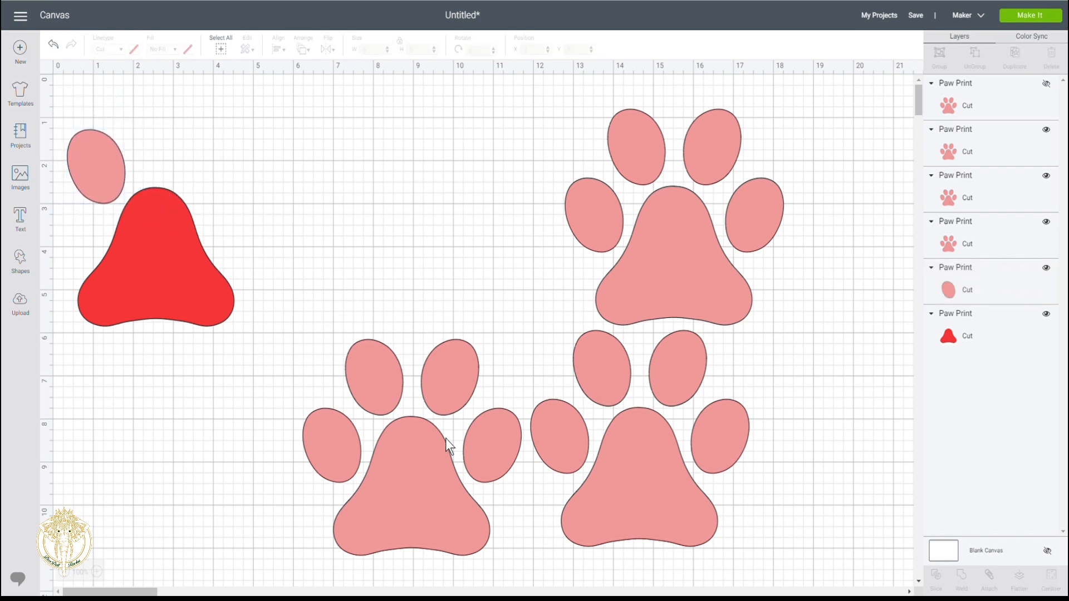
Move the third paw print next to the red pad and use Contour to hide everything except its inner left toe
{"action": "left_click_drag", "start_coordinate": [445, 400], "coordinate": [396, 167]}
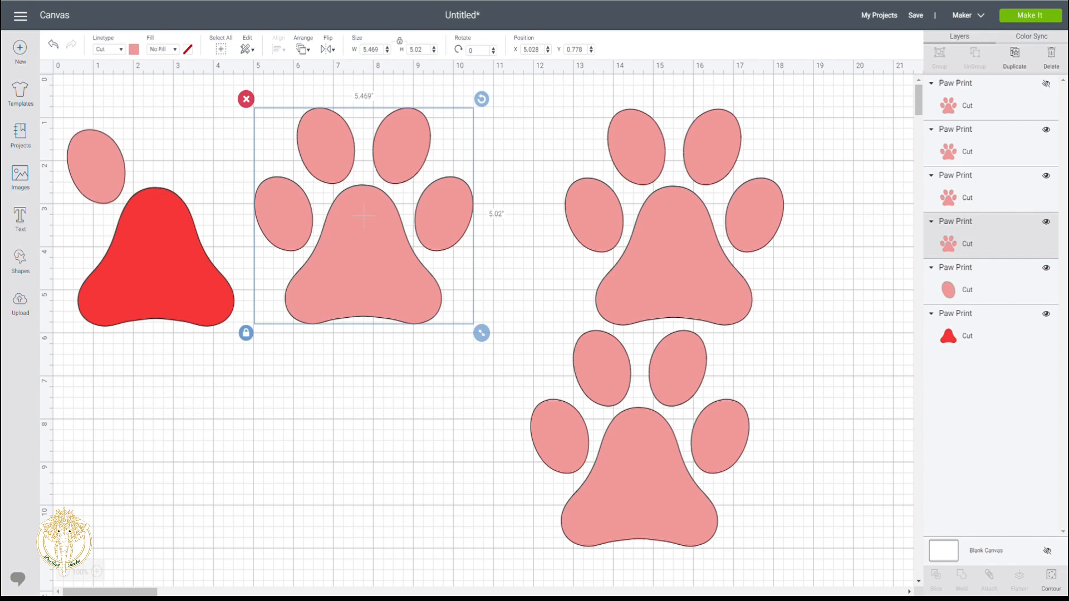
{"action": "left_click", "coordinate": [1051, 577]}
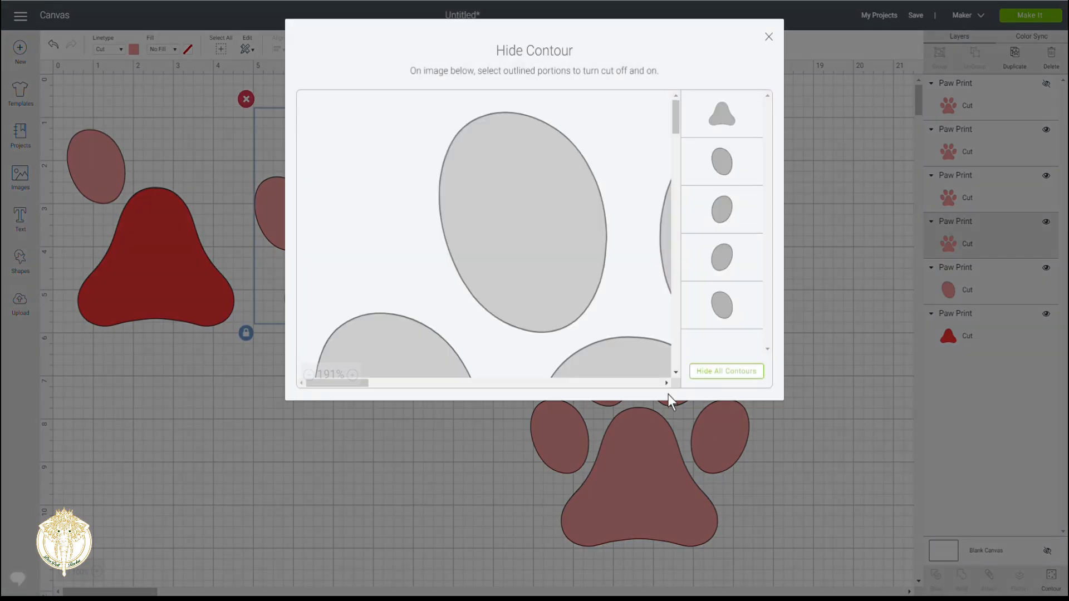
{"action": "left_click", "coordinate": [310, 376]}
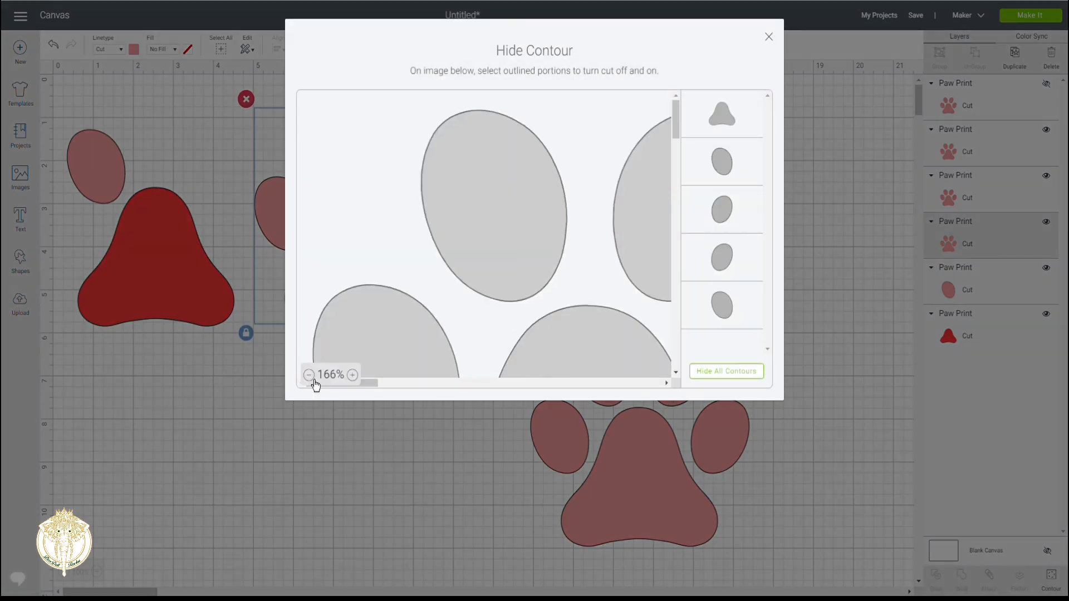
{"action": "left_click", "coordinate": [309, 376]}
{"action": "left_click", "coordinate": [309, 375]}
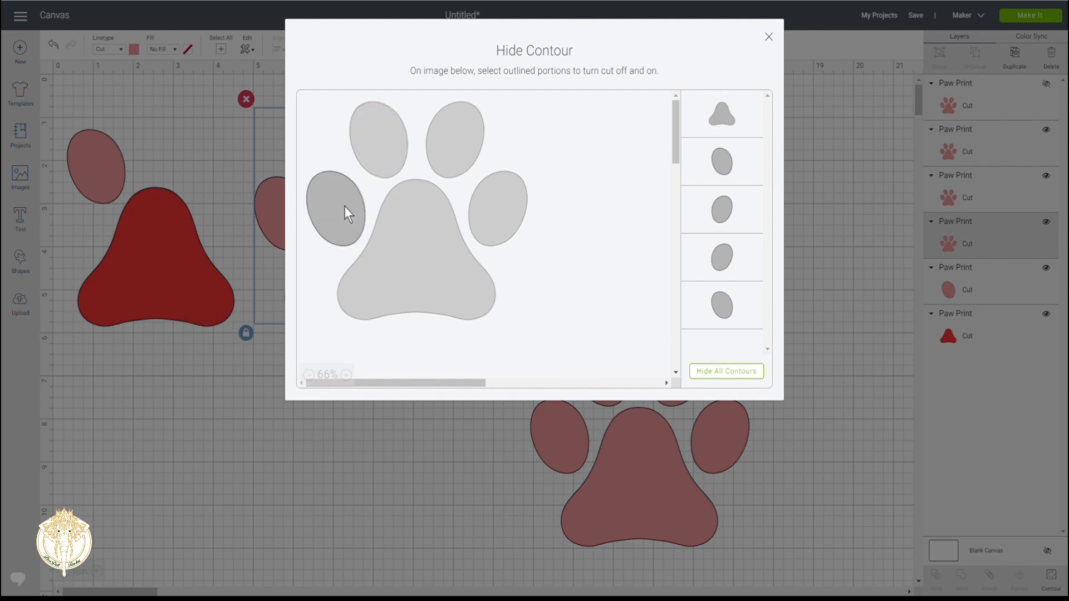
{"action": "left_click", "coordinate": [438, 269]}
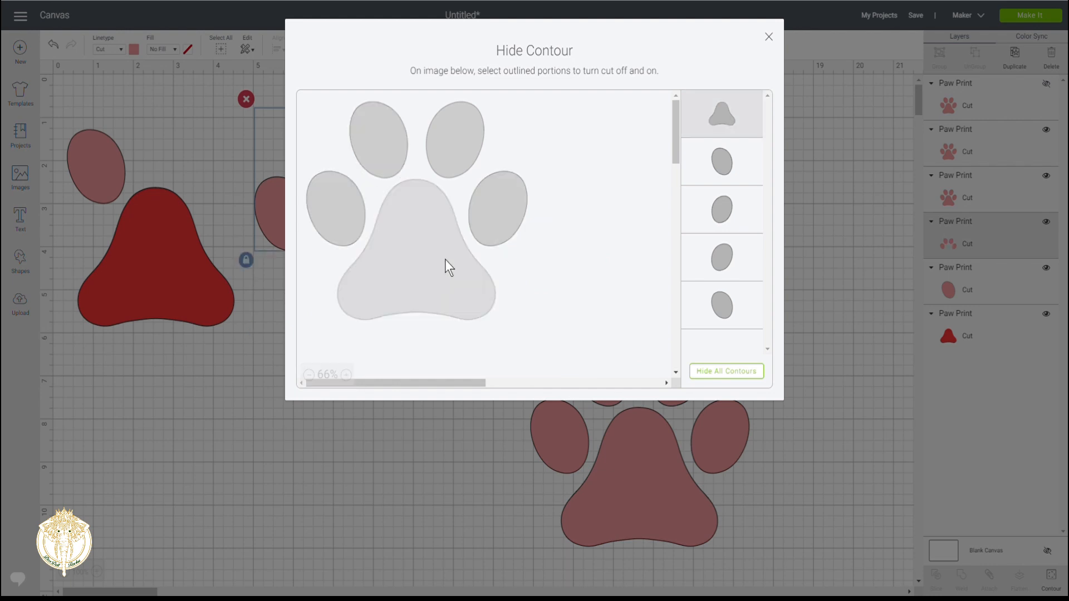
{"action": "left_click", "coordinate": [501, 207]}
{"action": "left_click", "coordinate": [460, 131]}
{"action": "left_click", "coordinate": [347, 217]}
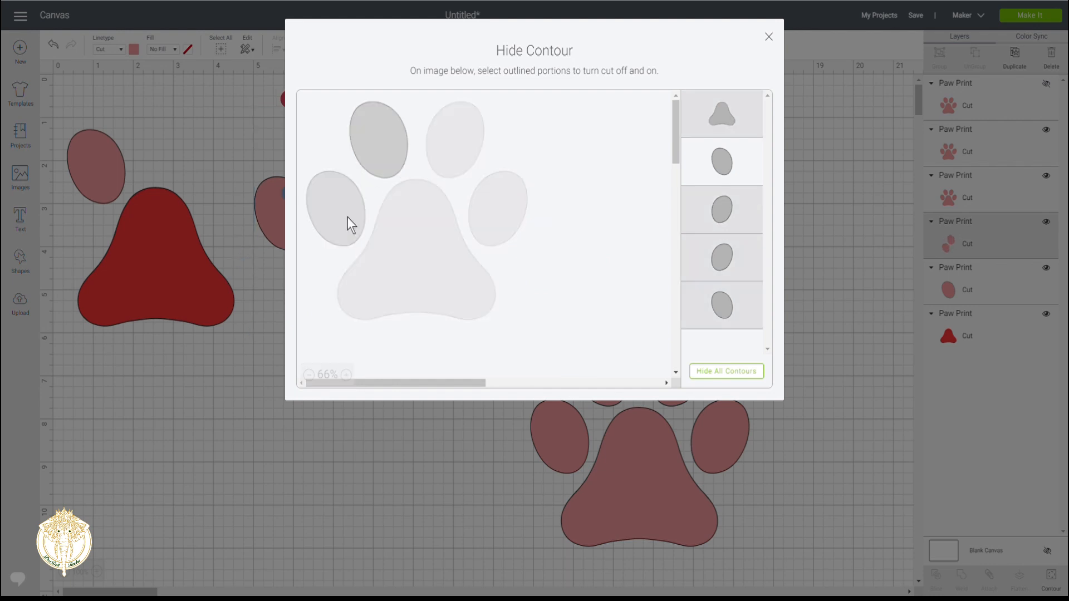
{"action": "left_click", "coordinate": [769, 38]}
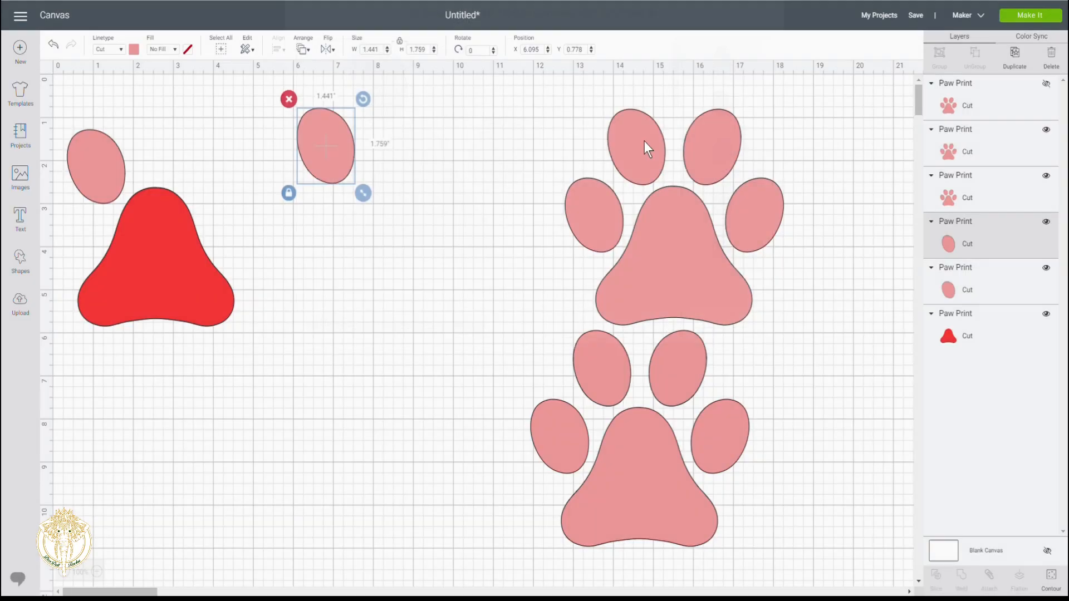
Place the outer left toe beside the red pad's upper left and the inner left toe above it at about X 0.97, Y 0.61
{"action": "left_click_drag", "start_coordinate": [324, 144], "coordinate": [205, 184]}
{"action": "left_click_drag", "start_coordinate": [88, 156], "coordinate": [77, 197]}
{"action": "left_click_drag", "start_coordinate": [219, 174], "coordinate": [114, 134]}
Isolate the inner right toe of the upper remaining paw print with Contour and place it above the red pad at about X 2.8, Y 0.7
{"action": "left_click_drag", "start_coordinate": [710, 252], "coordinate": [442, 241]}
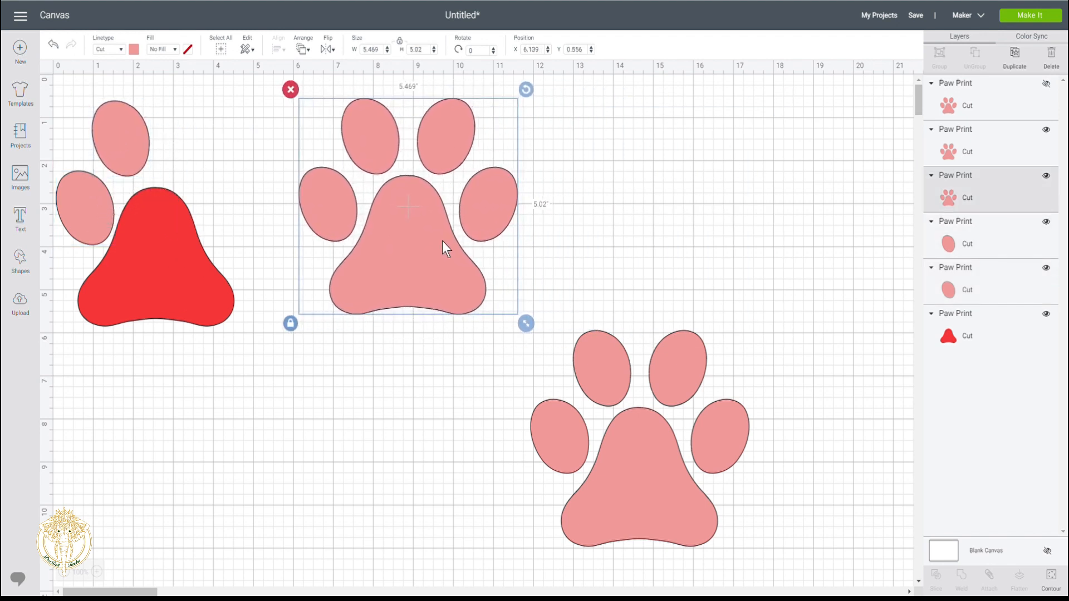
{"action": "left_click", "coordinate": [1051, 578]}
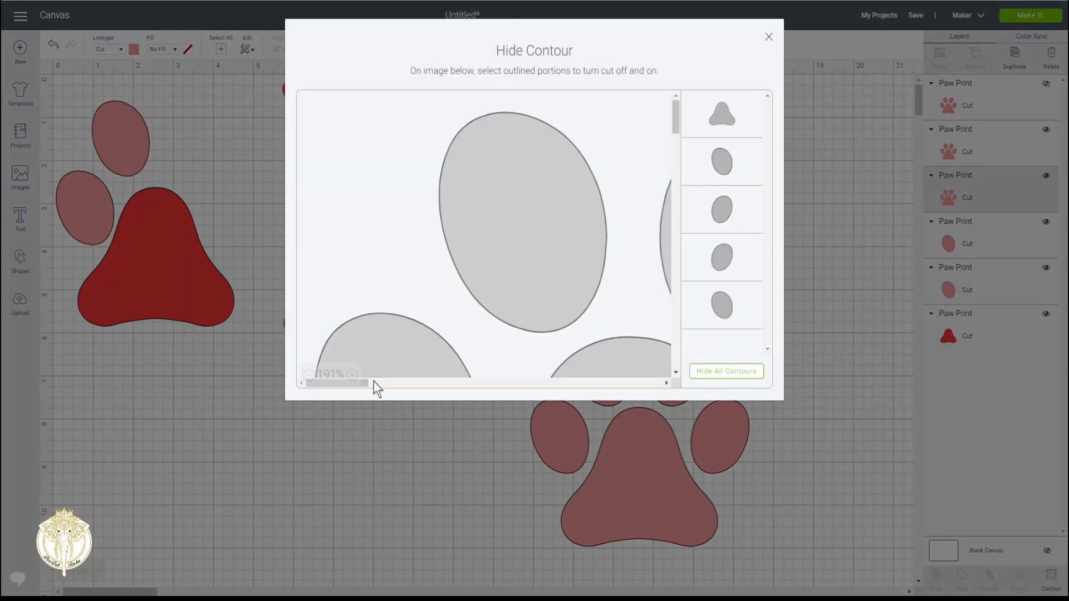
{"action": "left_click", "coordinate": [309, 375]}
{"action": "left_click", "coordinate": [309, 375]}
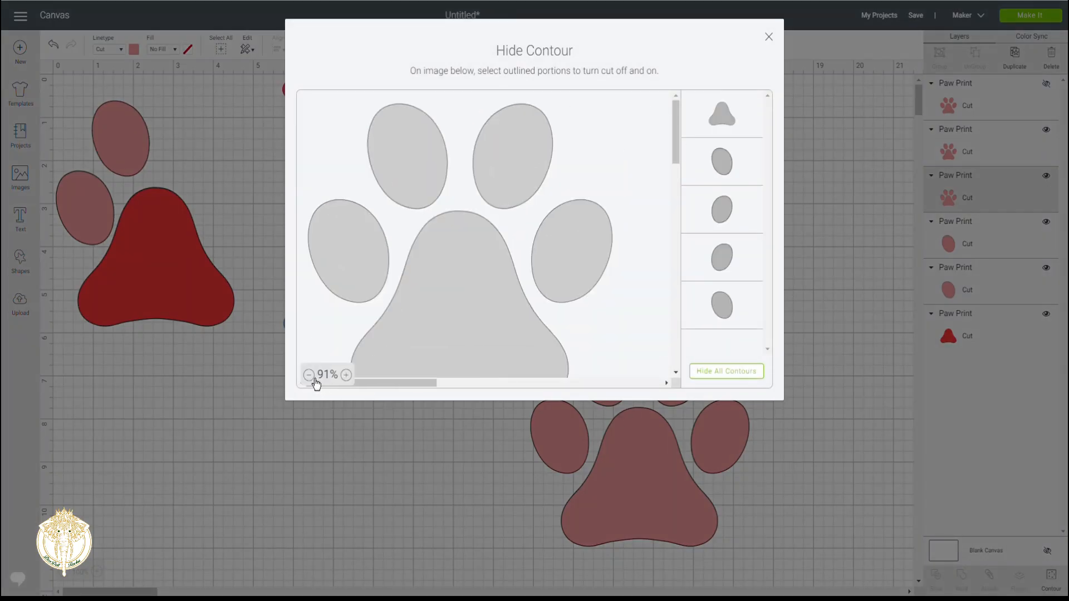
{"action": "left_click", "coordinate": [361, 245]}
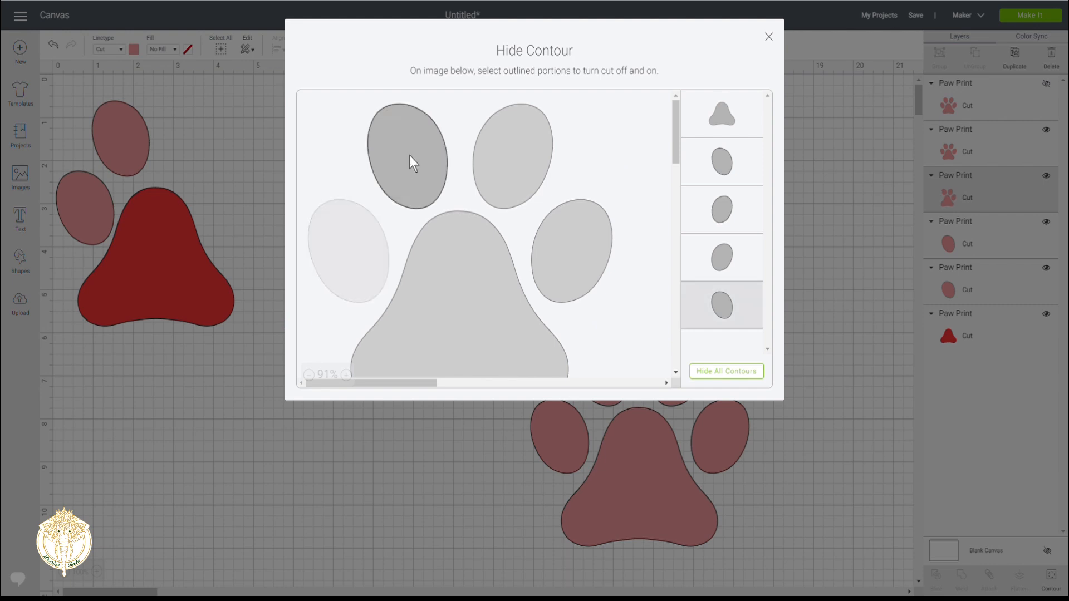
{"action": "left_click", "coordinate": [410, 157]}
{"action": "left_click", "coordinate": [429, 263]}
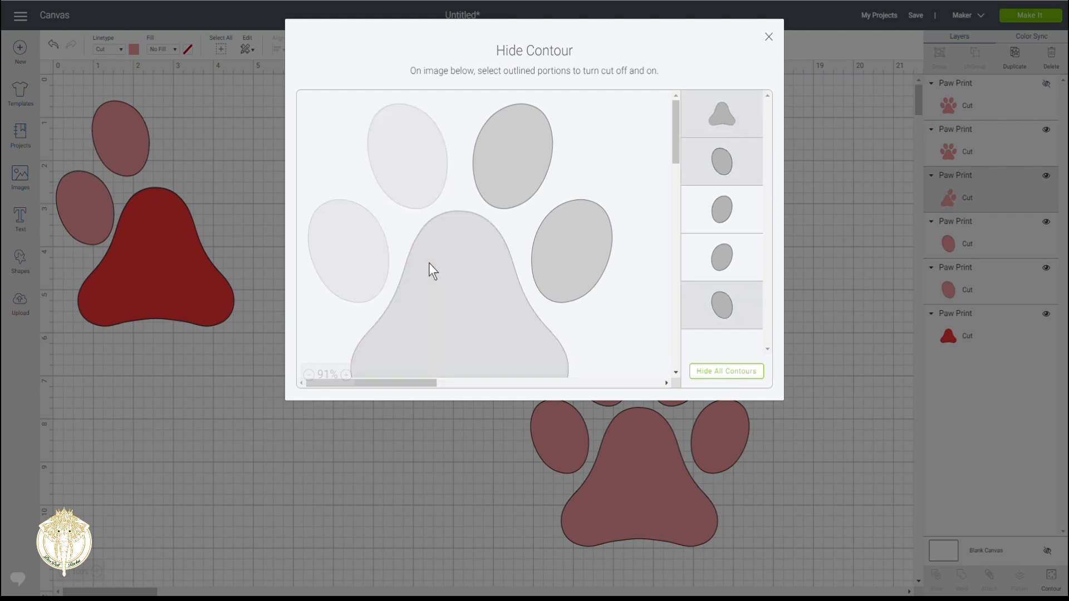
{"action": "left_click", "coordinate": [597, 270]}
{"action": "left_click", "coordinate": [769, 38]}
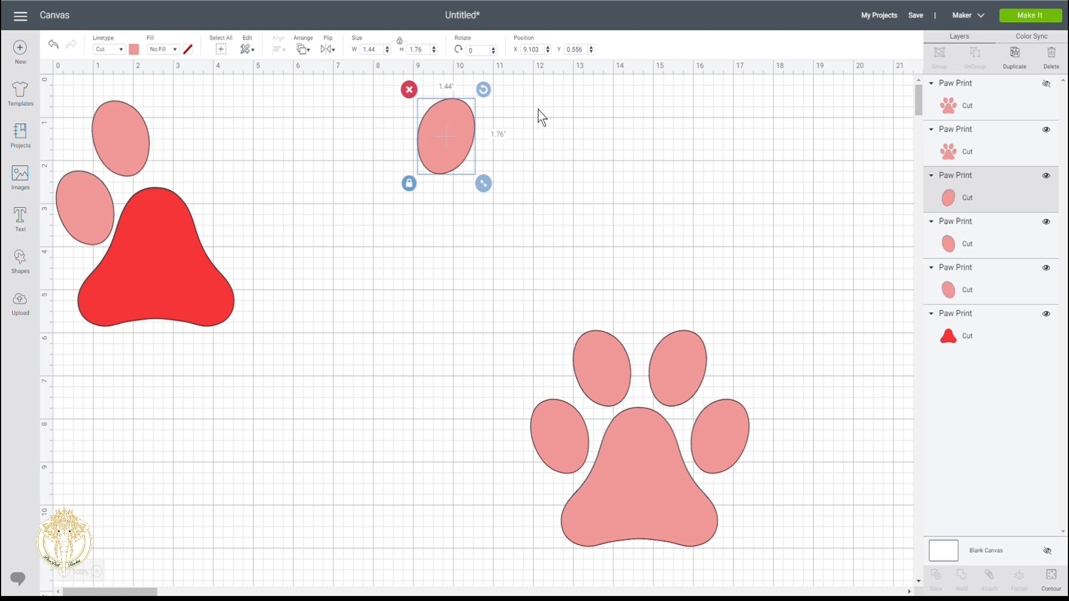
{"action": "left_click_drag", "start_coordinate": [423, 140], "coordinate": [172, 149]}
Isolate the outer right toe of the last visible full paw print with Contour and place it beside the red pad at about X 4.0, Y 2.1
{"action": "left_click_drag", "start_coordinate": [607, 462], "coordinate": [372, 265]}
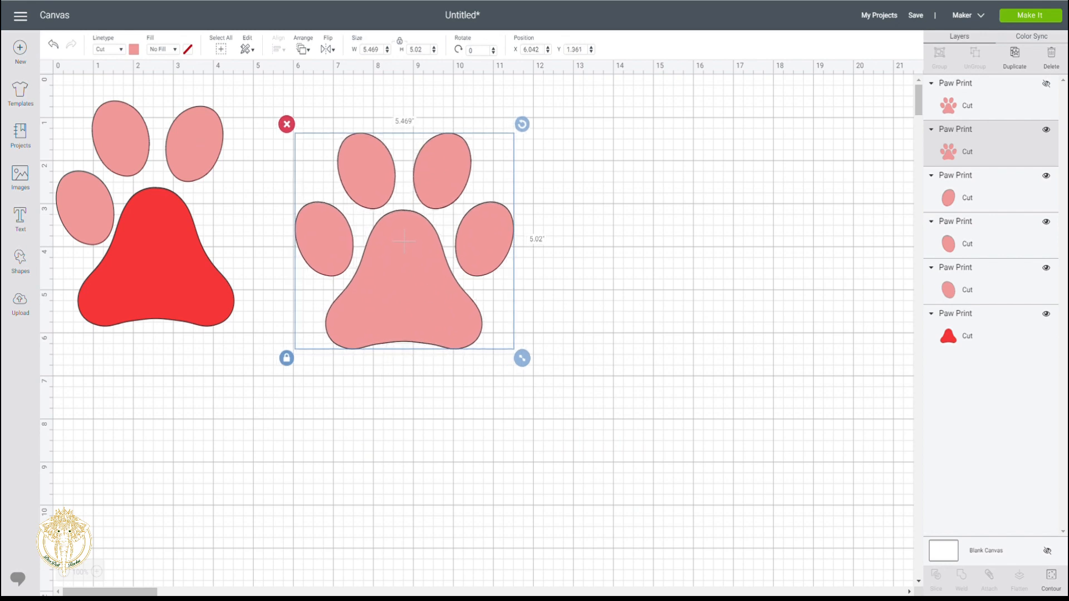
{"action": "left_click", "coordinate": [1051, 579]}
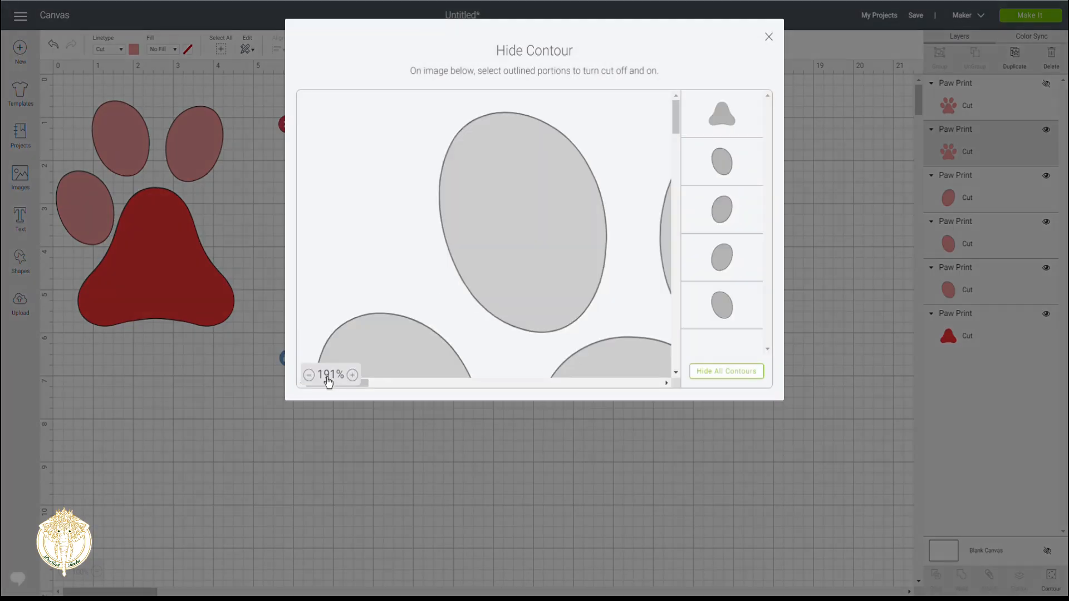
{"action": "left_click", "coordinate": [310, 378]}
{"action": "left_click", "coordinate": [310, 377]}
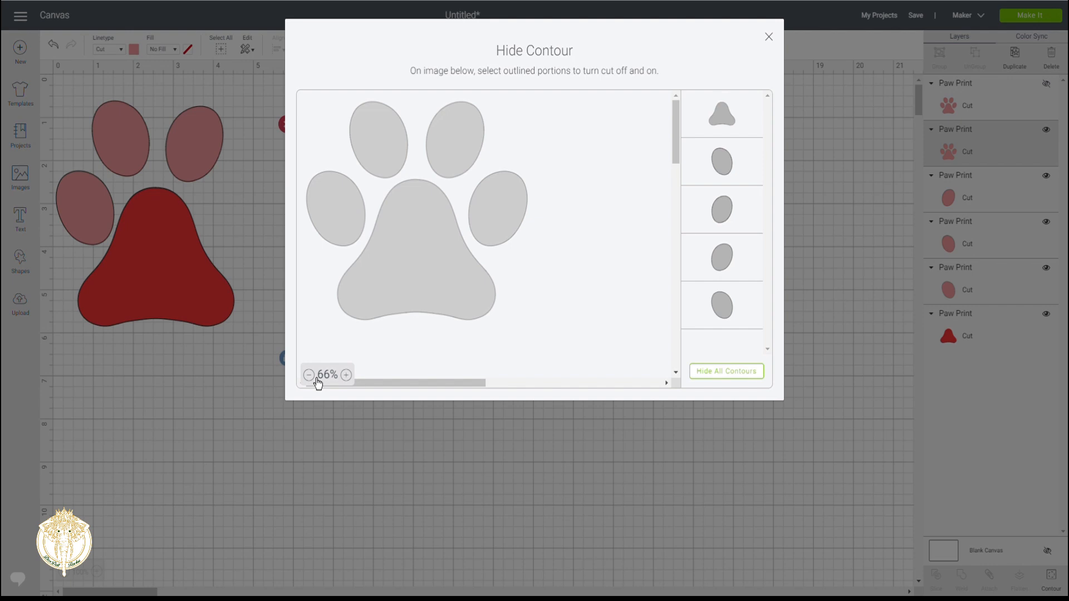
{"action": "left_click", "coordinate": [729, 108]}
{"action": "left_click", "coordinate": [729, 158]}
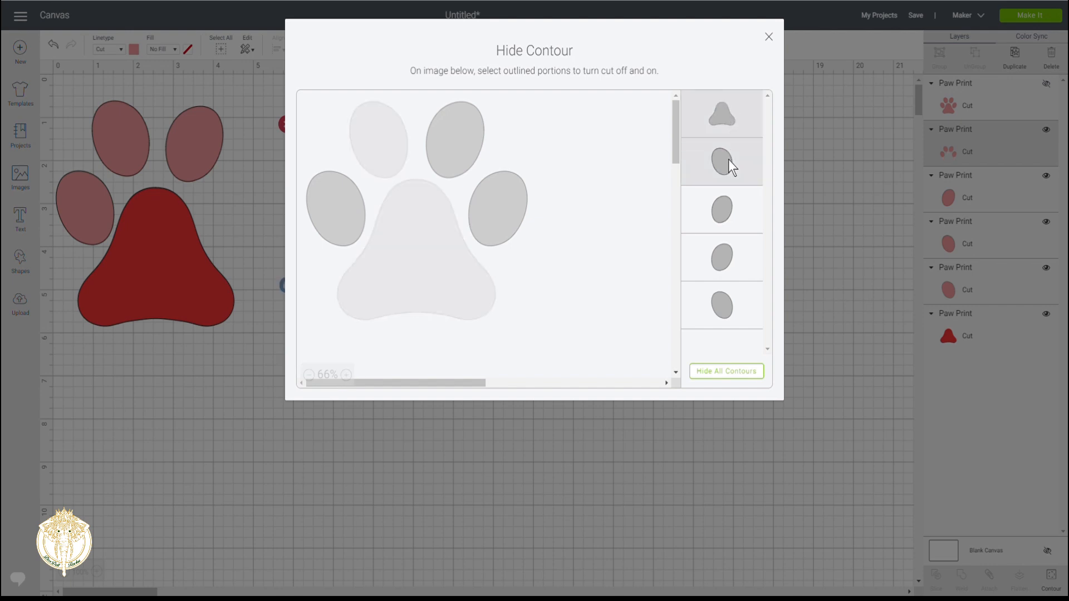
{"action": "left_click", "coordinate": [735, 225]}
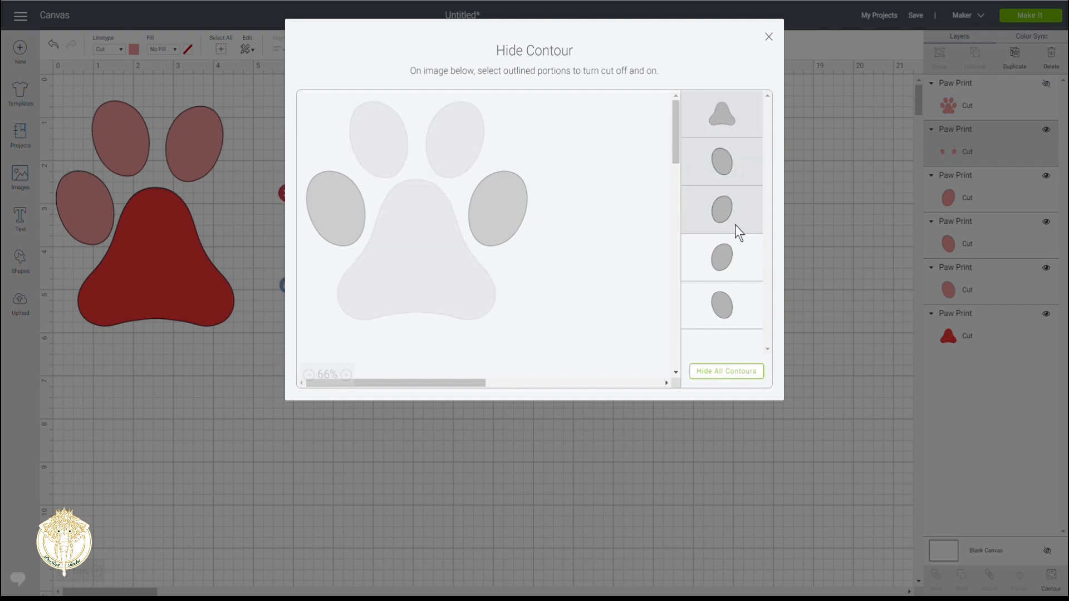
{"action": "left_click", "coordinate": [725, 255]}
{"action": "left_click", "coordinate": [724, 255]}
{"action": "left_click", "coordinate": [723, 307]}
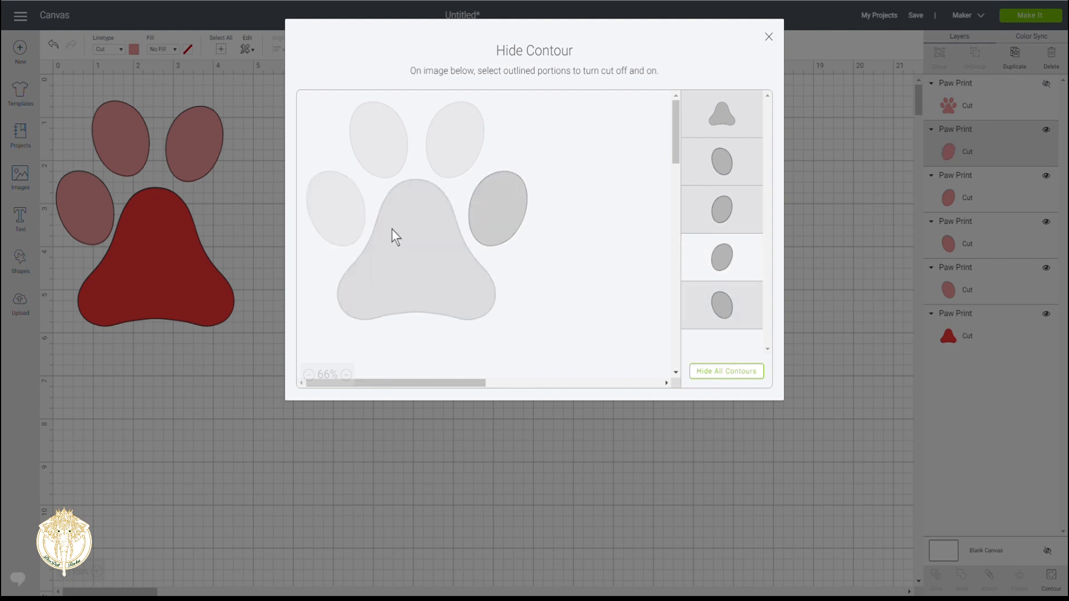
{"action": "left_click", "coordinate": [775, 46]}
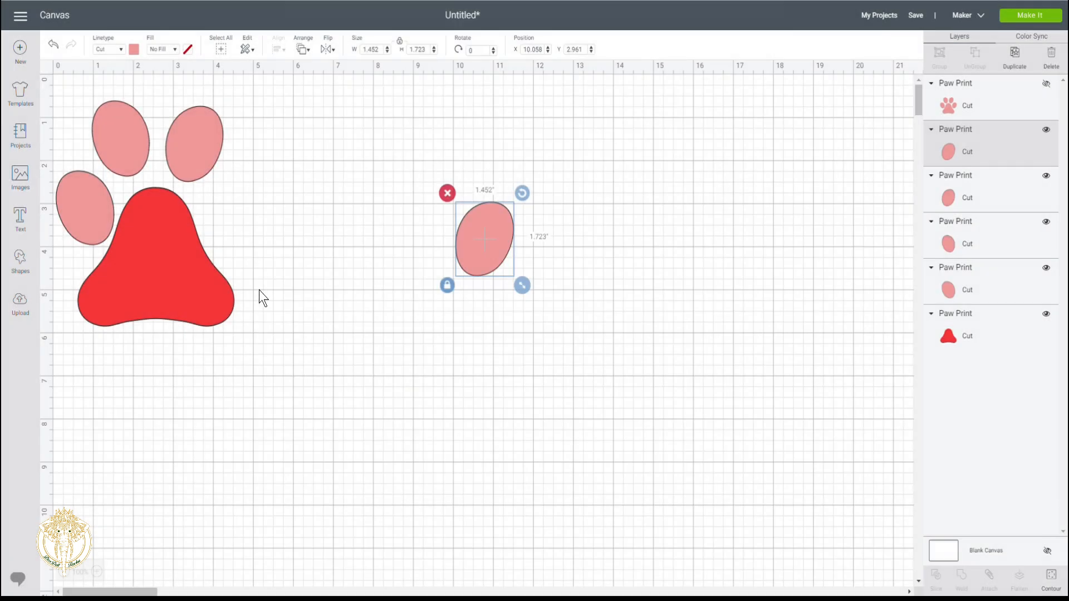
{"action": "left_click_drag", "start_coordinate": [476, 243], "coordinate": [236, 202]}
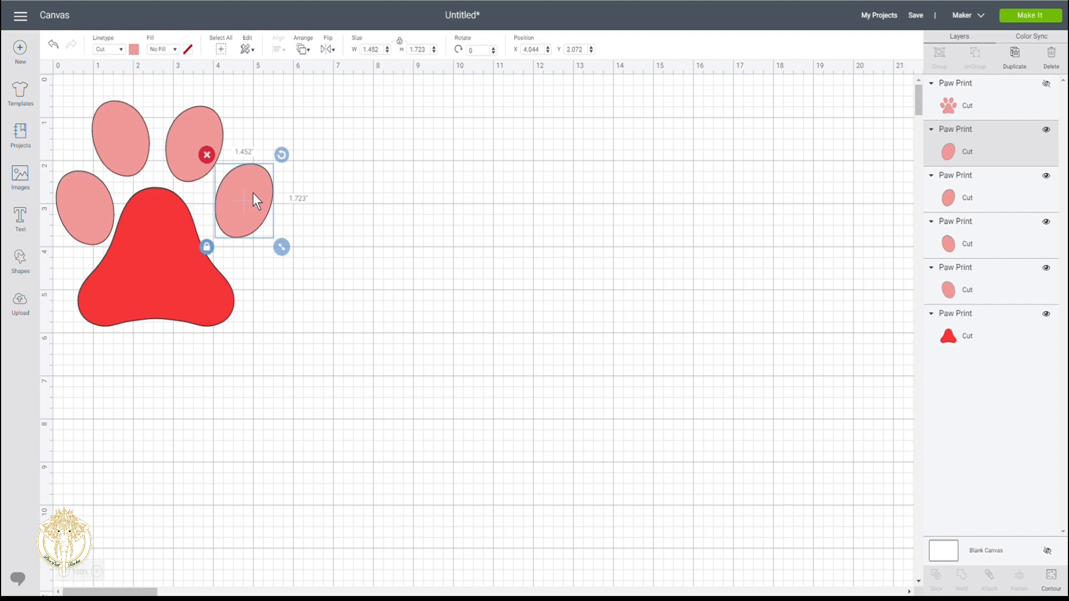
{"action": "left_click", "coordinate": [259, 275]}
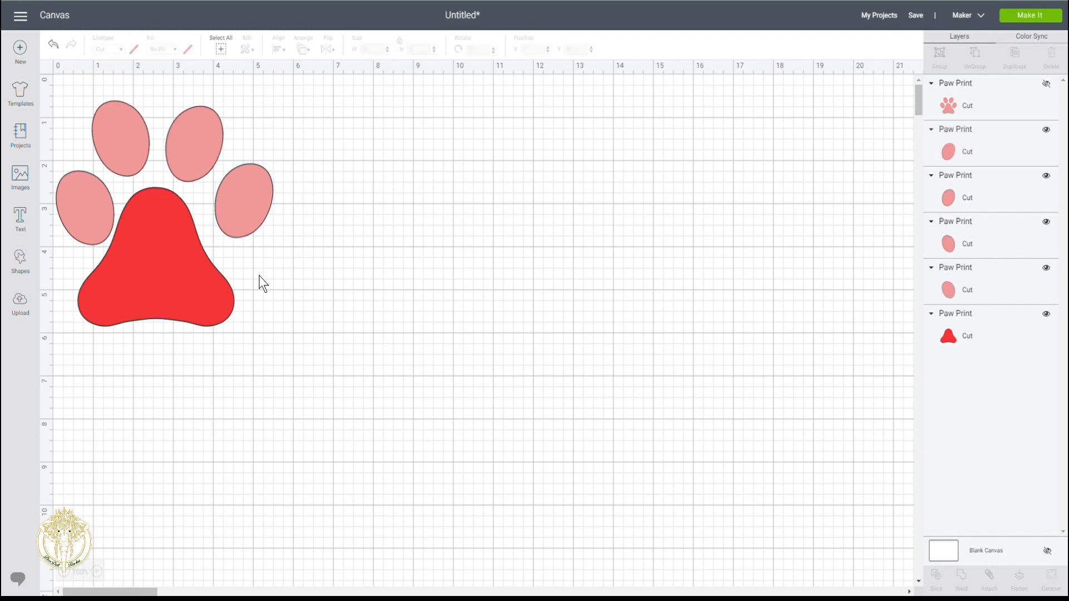
Change the outer right toe's material color to light purple and deselect it
{"action": "left_click", "coordinate": [237, 214]}
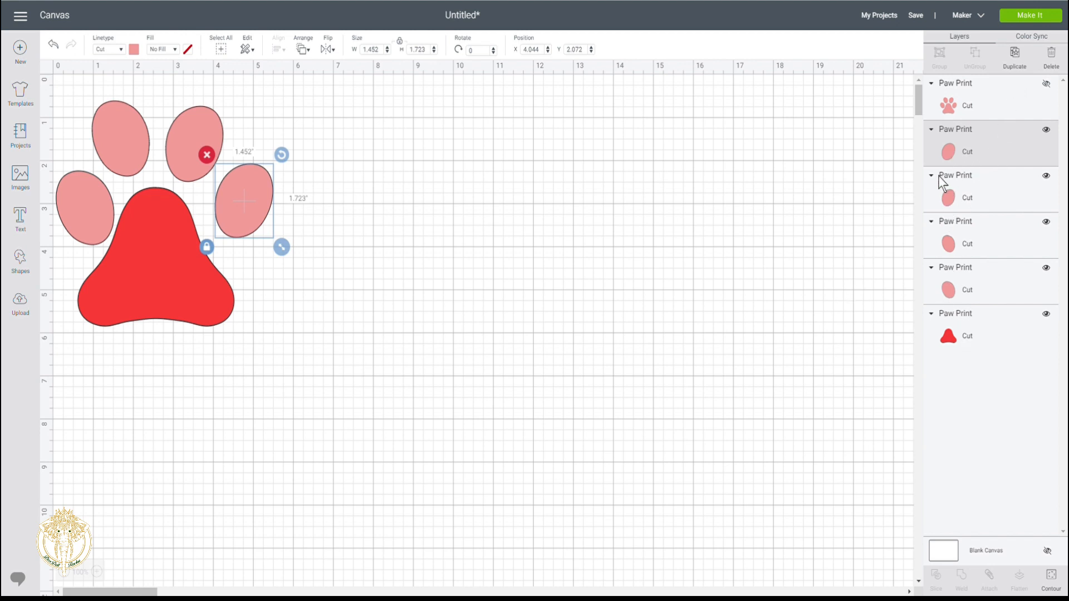
{"action": "left_click", "coordinate": [134, 50]}
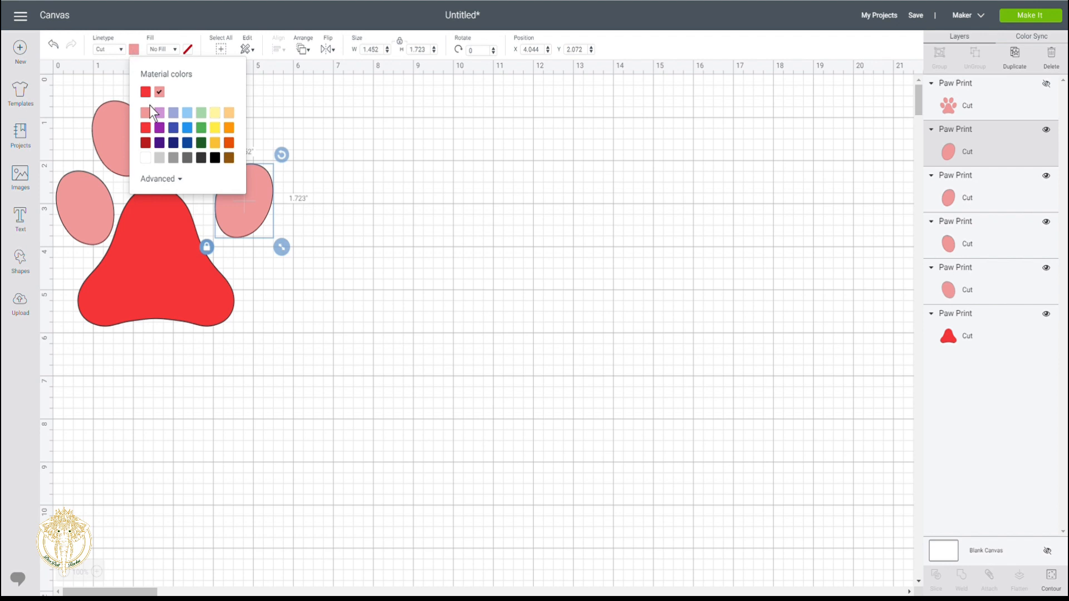
{"action": "left_click", "coordinate": [160, 114]}
{"action": "left_click", "coordinate": [299, 348]}
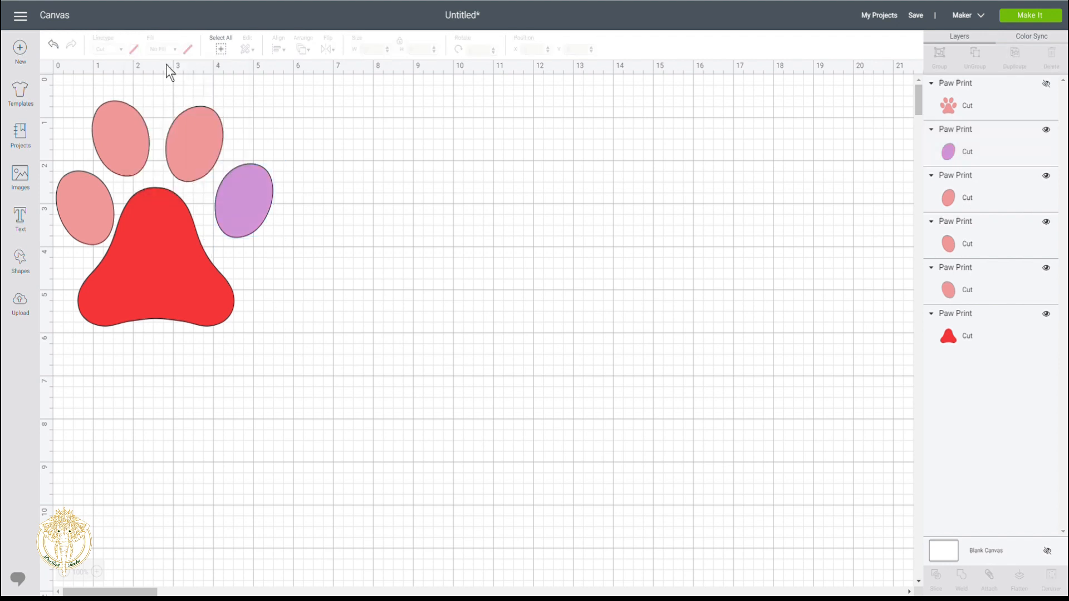
Change the inner right toe's material color to light yellow and deselect it
{"action": "left_click", "coordinate": [182, 132]}
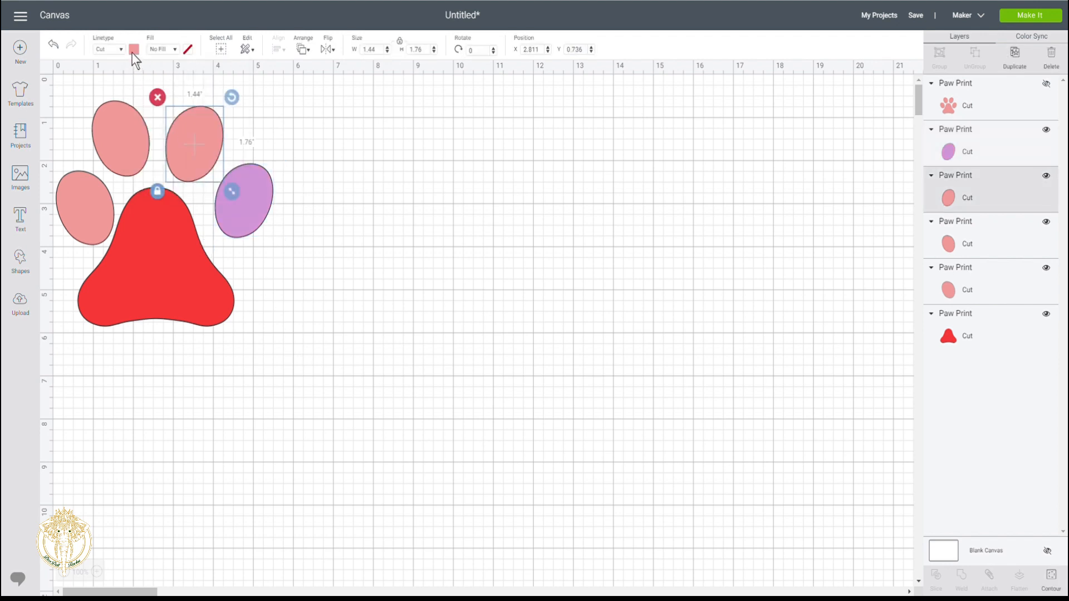
{"action": "left_click", "coordinate": [133, 50]}
{"action": "left_click", "coordinate": [216, 113]}
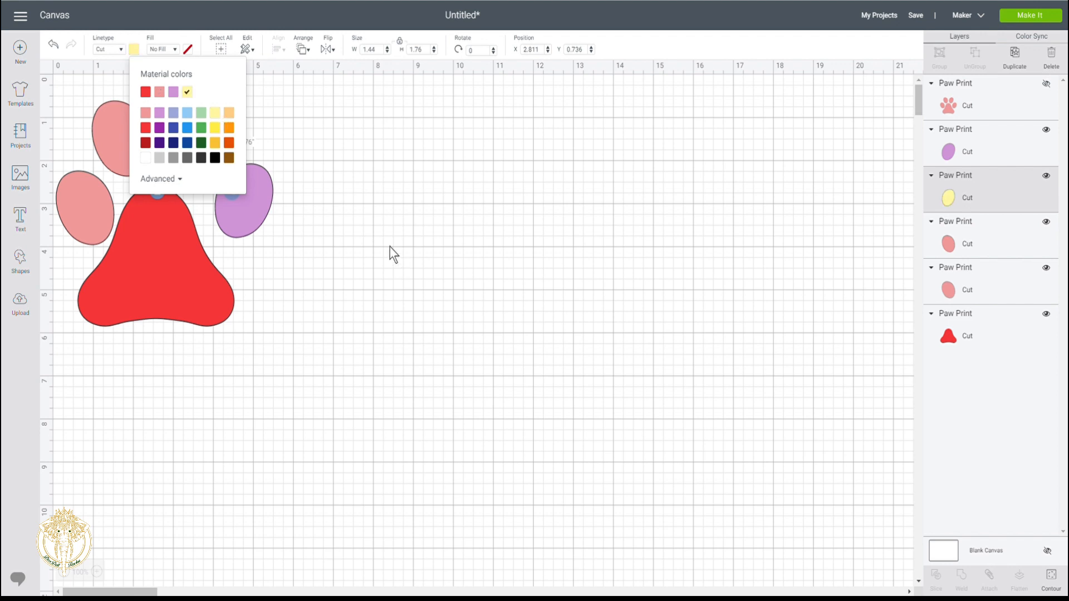
{"action": "left_click", "coordinate": [391, 250]}
Change the inner left toe's material color to light blue and deselect it
{"action": "left_click", "coordinate": [128, 120]}
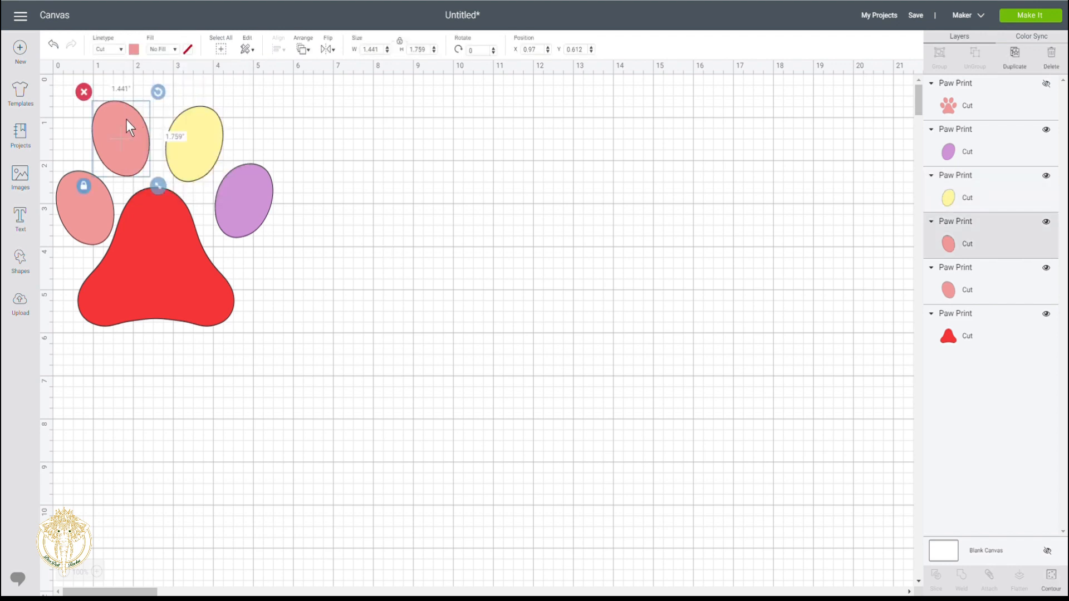
{"action": "left_click", "coordinate": [133, 50]}
{"action": "left_click", "coordinate": [192, 114]}
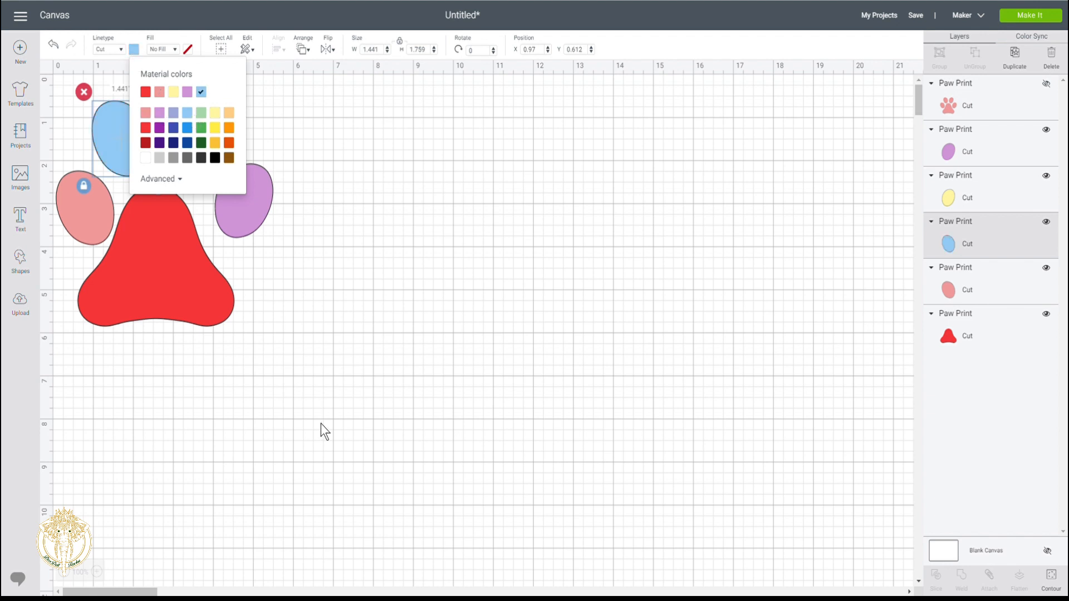
{"action": "left_click", "coordinate": [321, 423]}
Nudge the red pad to about X 0.85, Y 2.68 and move the blue, yellow and purple toes slightly to space them evenly around it
{"action": "left_click_drag", "start_coordinate": [147, 299], "coordinate": [157, 302]}
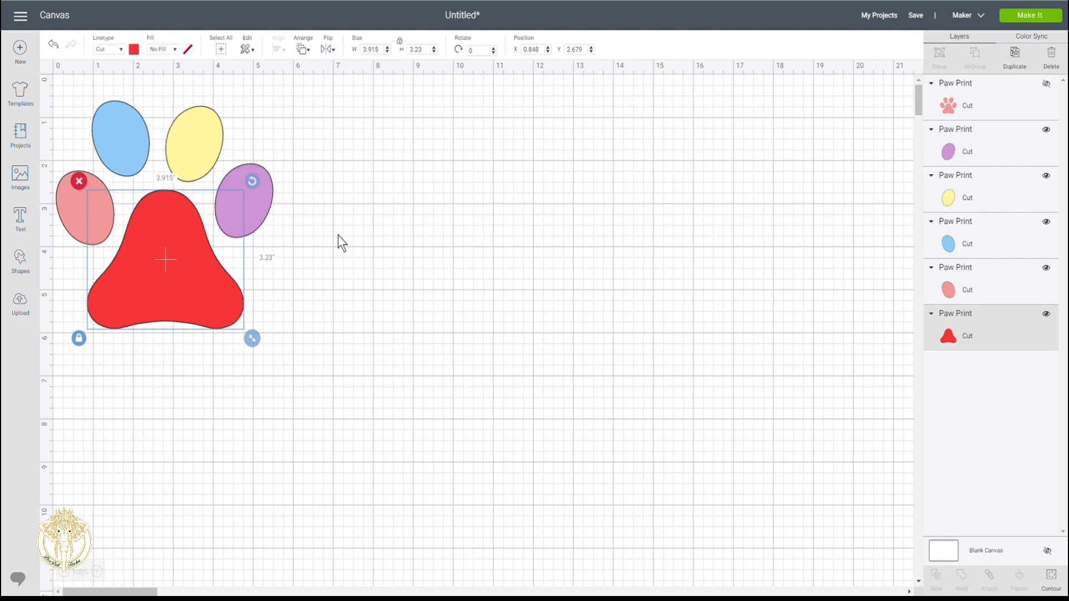
{"action": "left_click_drag", "start_coordinate": [119, 135], "coordinate": [124, 148]}
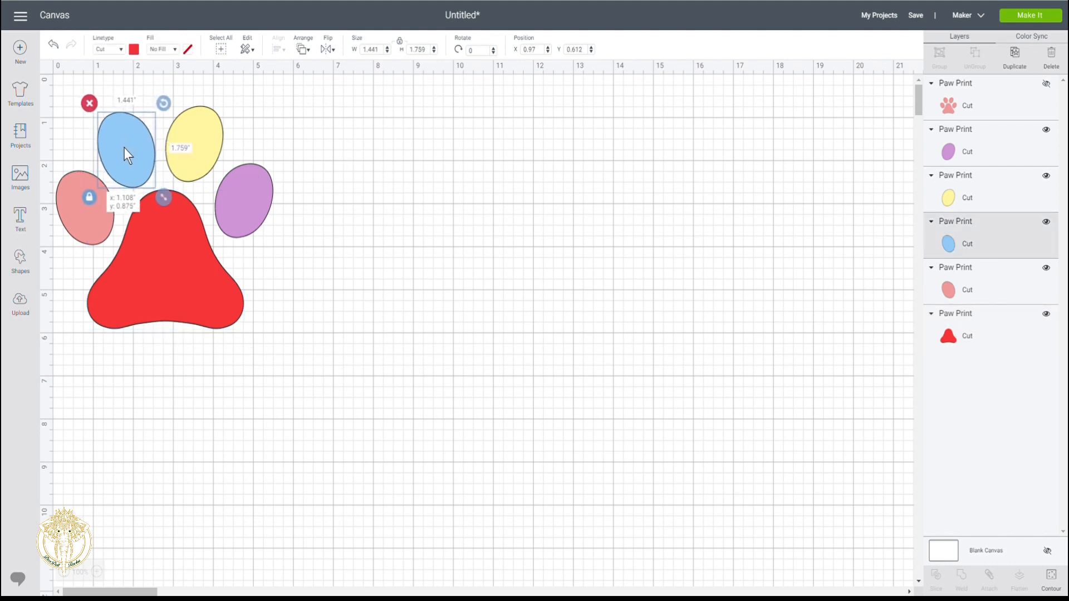
{"action": "left_click_drag", "start_coordinate": [203, 150], "coordinate": [203, 151]}
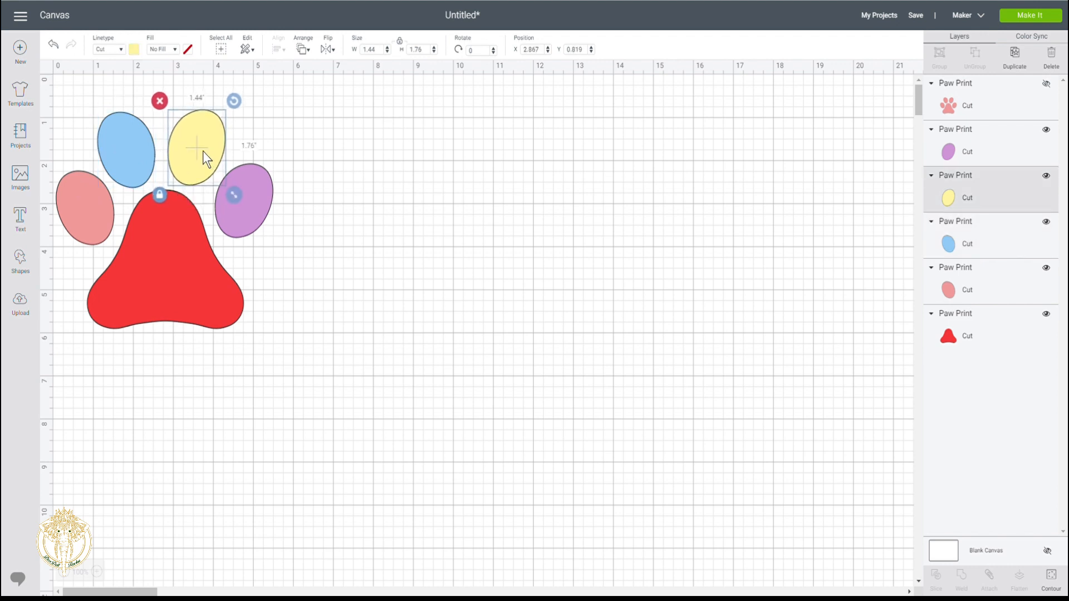
{"action": "left_click_drag", "start_coordinate": [249, 187], "coordinate": [249, 195]}
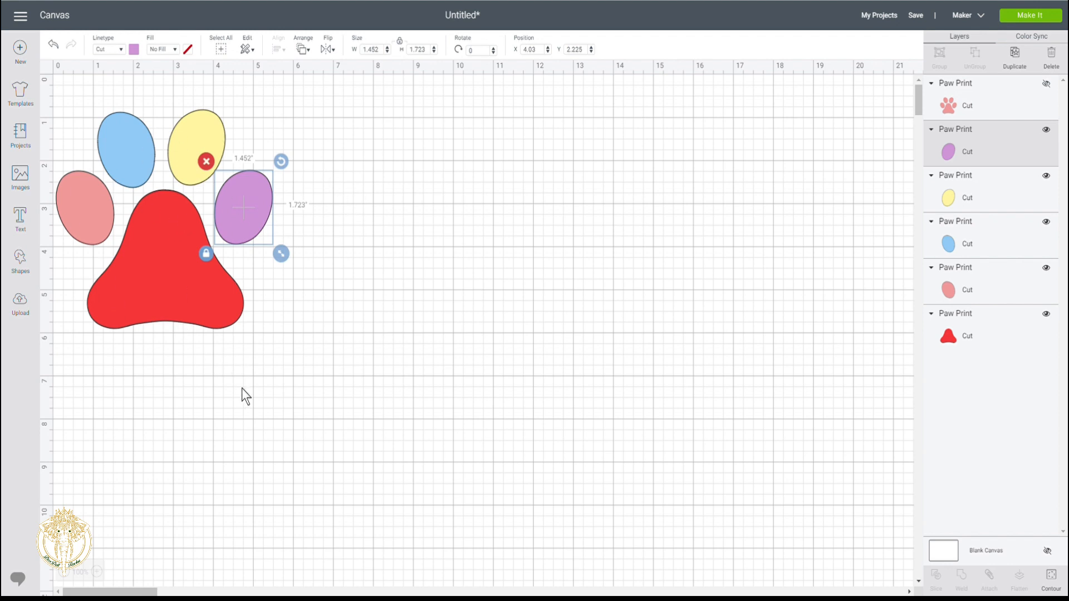
{"action": "left_click", "coordinate": [160, 393]}
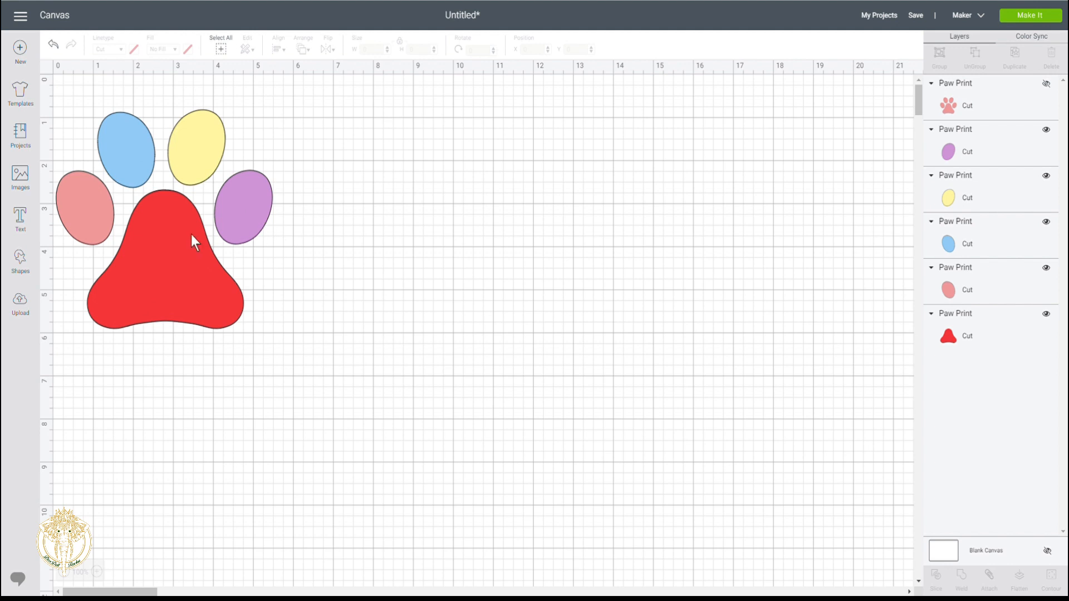
Unhide the original single-layer paw print and move it to about X 6.85, Y 0.94, beside the colored paw
{"action": "left_click", "coordinate": [969, 96]}
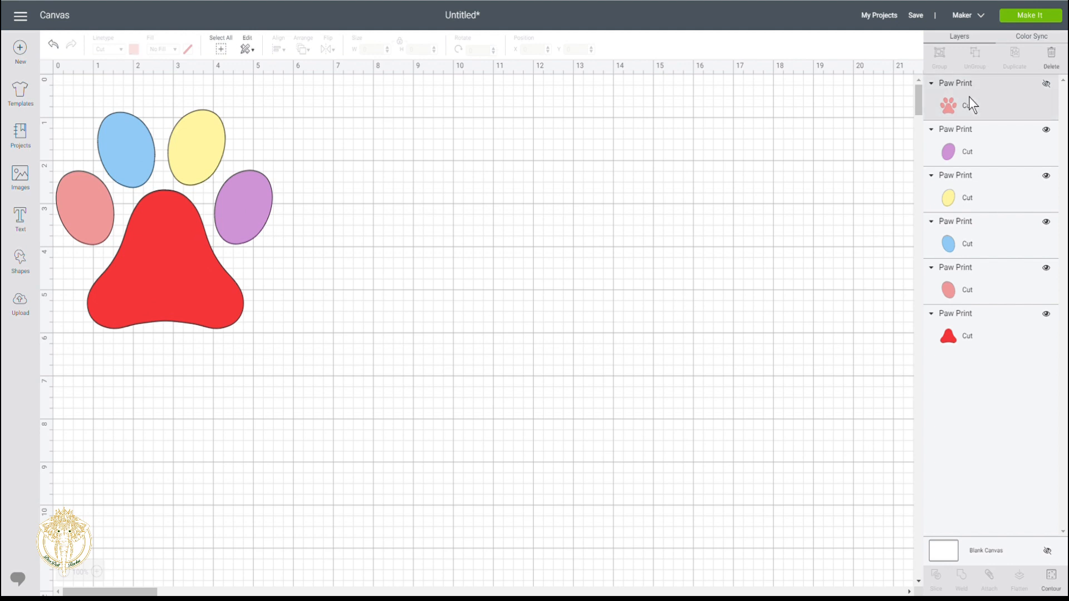
{"action": "left_click", "coordinate": [1046, 84]}
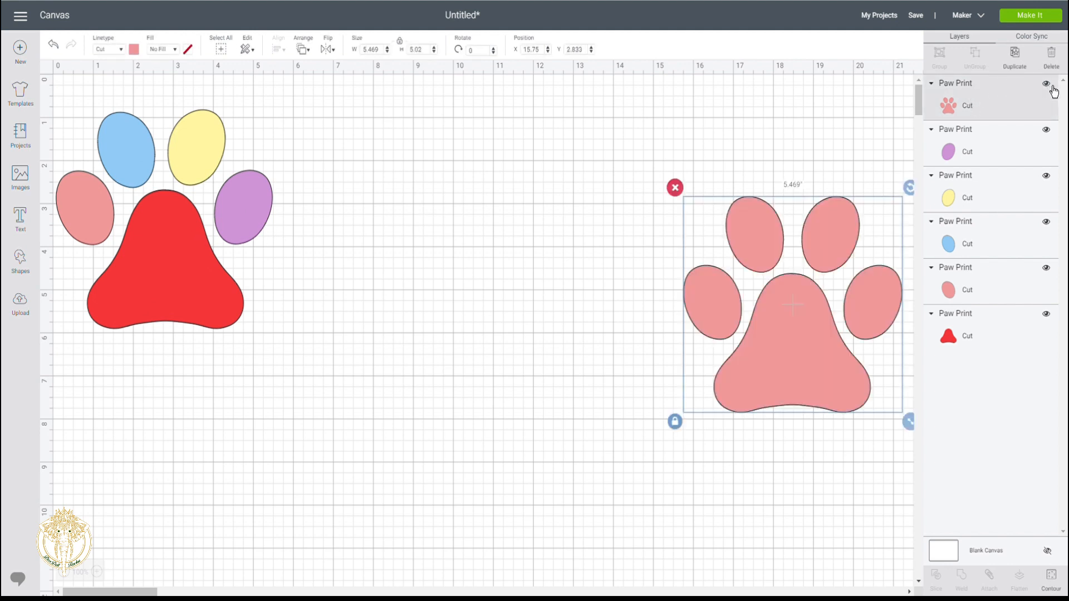
{"action": "left_click_drag", "start_coordinate": [794, 359], "coordinate": [436, 273]}
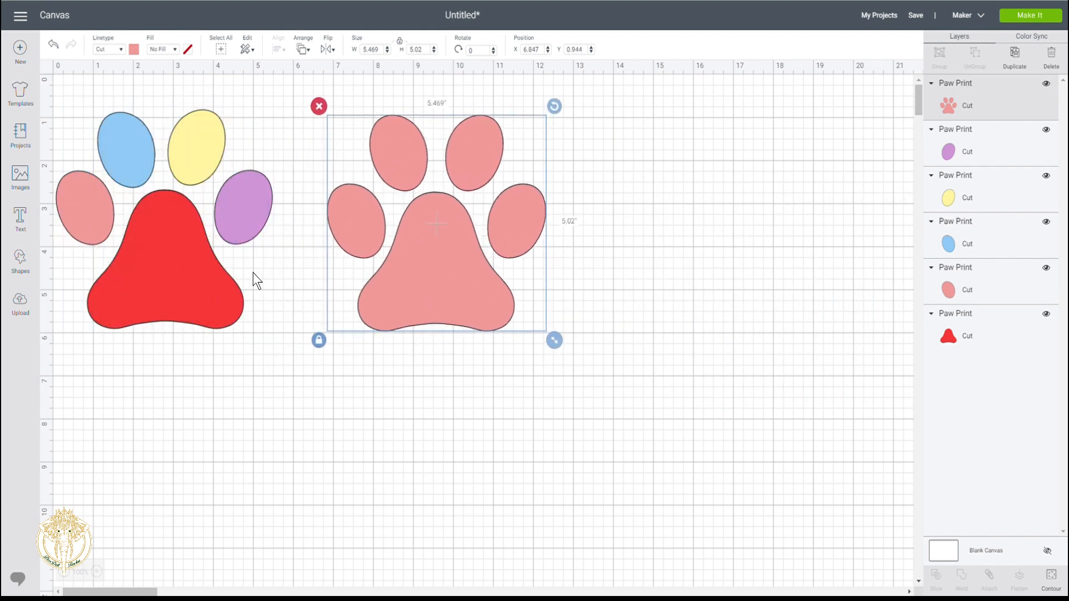
Send the five colored paw pieces to the front and move them onto the single-layer paw, aligning the red pad at about X 6.83, Y 0.86
{"action": "left_click", "coordinate": [154, 286]}
{"action": "left_click", "coordinate": [82, 115]}
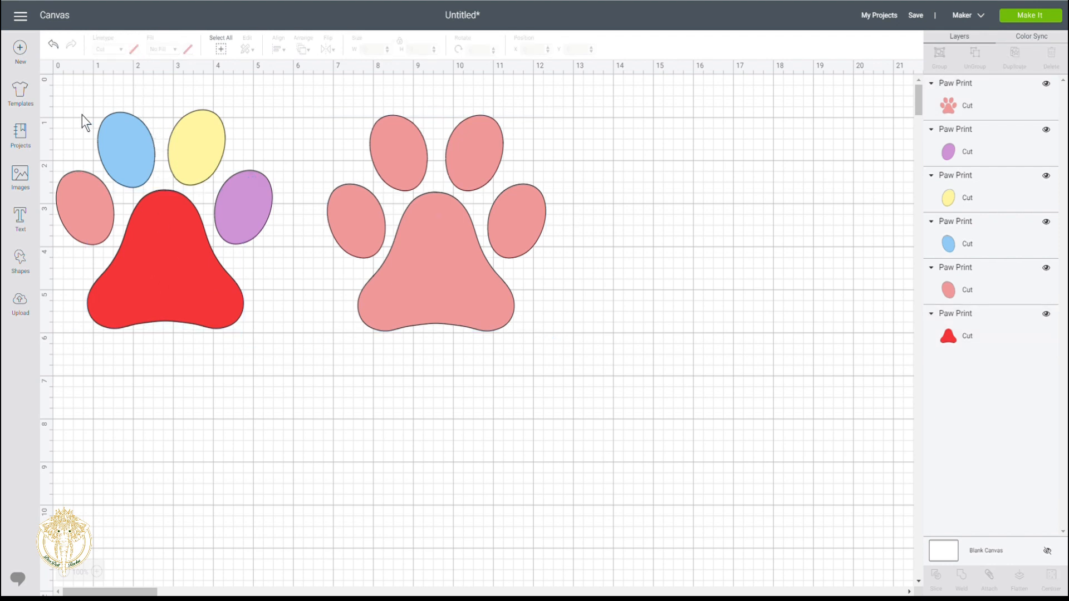
{"action": "left_click_drag", "start_coordinate": [73, 101], "coordinate": [255, 342]}
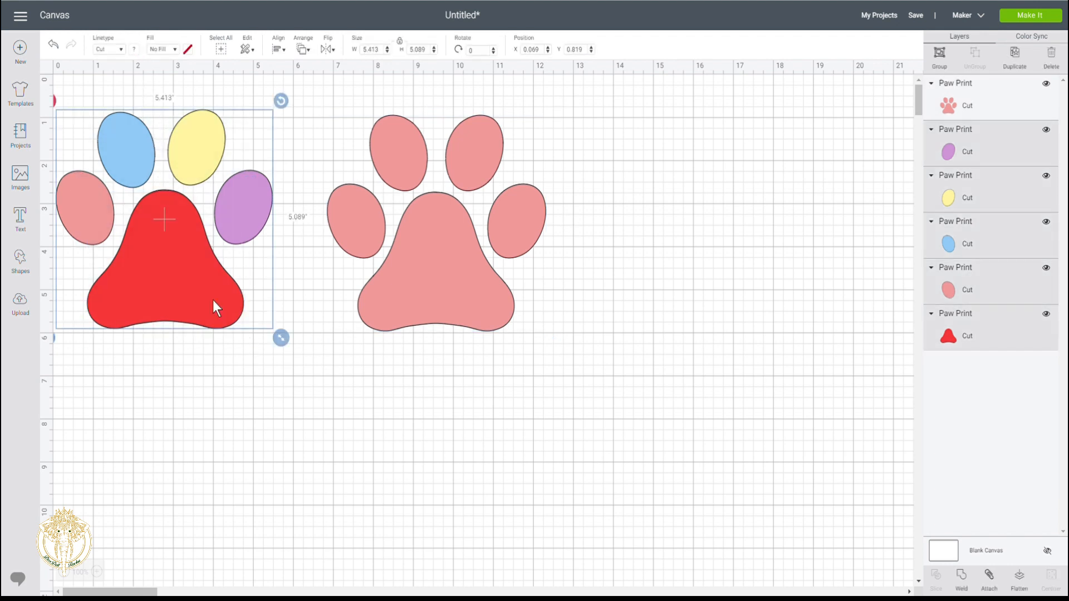
{"action": "mouse_move", "coordinate": [183, 284]}
{"action": "left_mouse_down"}
{"action": "mouse_move", "coordinate": [395, 289]}
{"action": "mouse_move", "coordinate": [187, 304]}
{"action": "left_mouse_up"}
{"action": "left_click", "coordinate": [302, 49]}
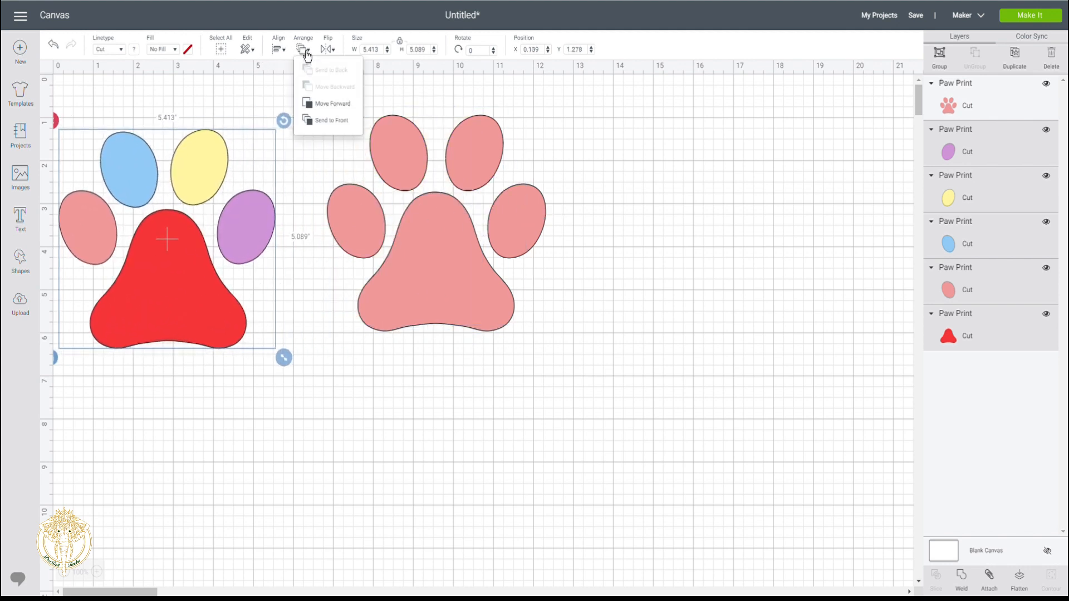
{"action": "left_click", "coordinate": [324, 121]}
{"action": "left_click_drag", "start_coordinate": [168, 271], "coordinate": [436, 254]}
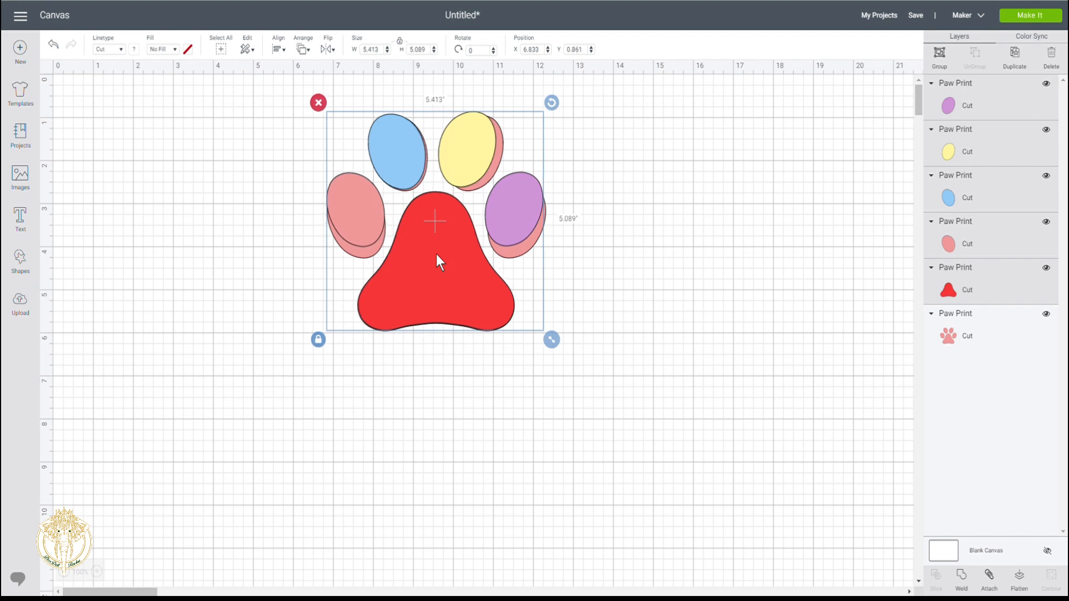
Line up the pink toe at about X 6.85, Y 2.53 and the blue toe at about X 7.91, Y 0.93 with the template toes beneath
{"action": "left_click", "coordinate": [419, 358]}
{"action": "left_click_drag", "start_coordinate": [346, 195], "coordinate": [349, 207]}
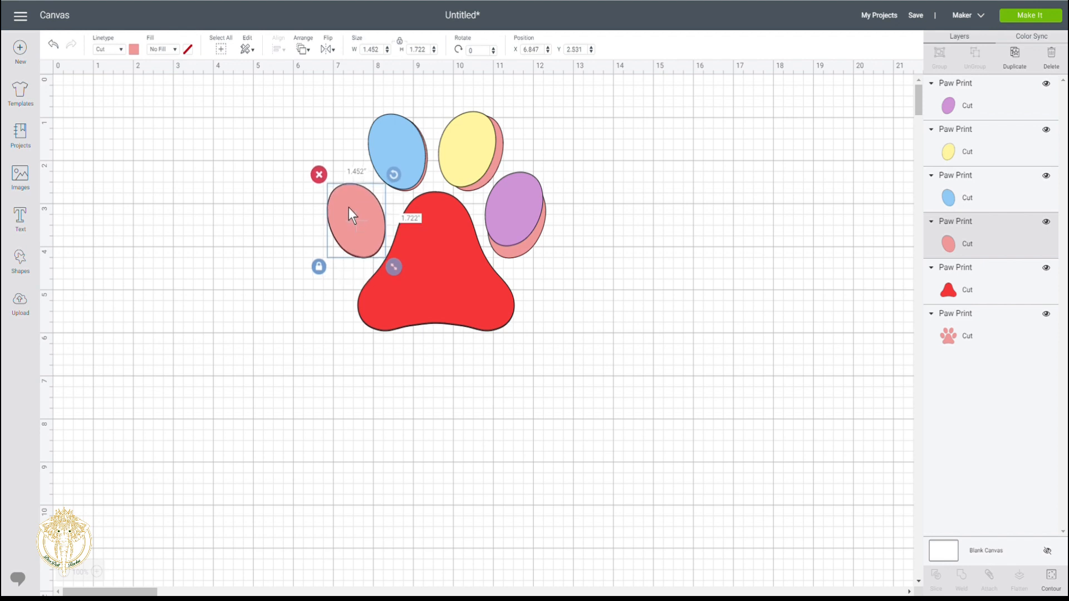
{"action": "left_click", "coordinate": [342, 329]}
{"action": "left_click_drag", "start_coordinate": [394, 135], "coordinate": [396, 135]}
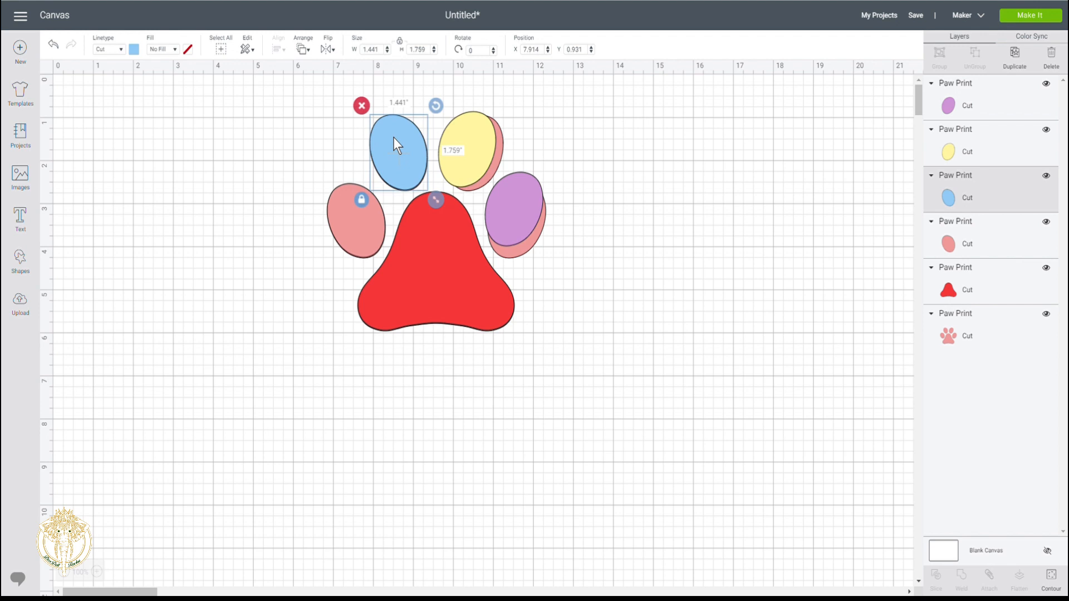
{"action": "left_click", "coordinate": [446, 428]}
Align the yellow and purple toes exactly over the matching template toes, with a final fine adjustment of the yellow one
{"action": "left_click_drag", "start_coordinate": [465, 158], "coordinate": [473, 161]}
{"action": "left_click", "coordinate": [470, 465]}
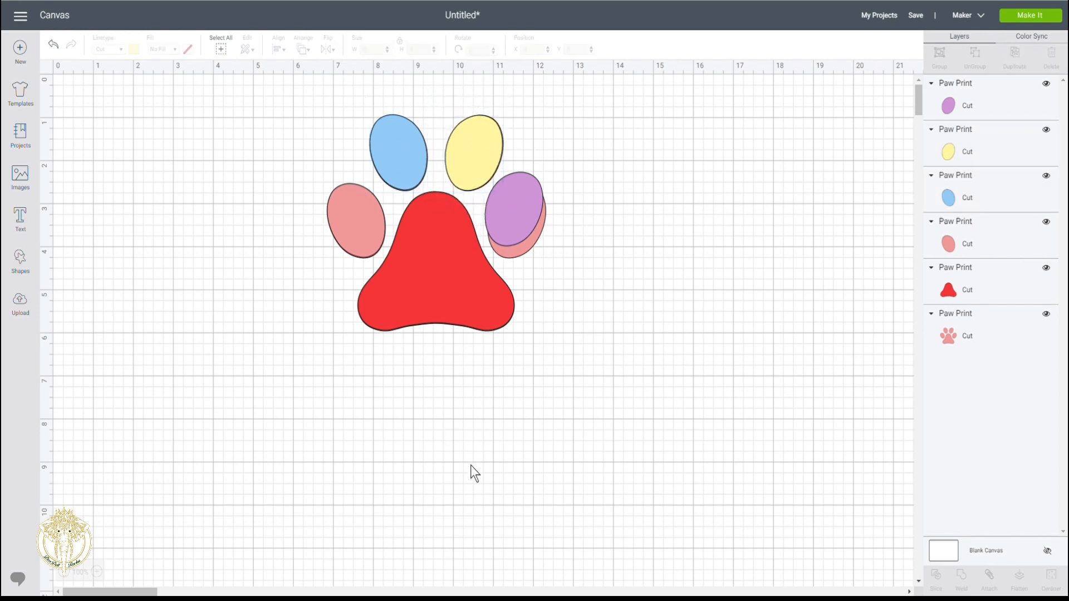
{"action": "left_click_drag", "start_coordinate": [505, 221], "coordinate": [508, 236]}
{"action": "left_click", "coordinate": [442, 486]}
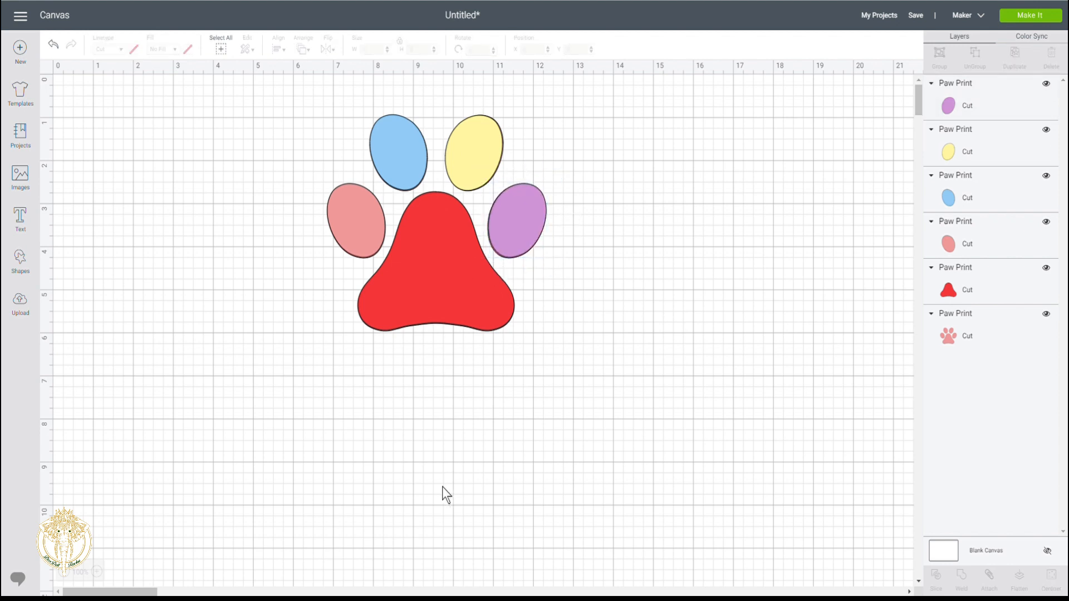
{"action": "left_click", "coordinate": [470, 149]}
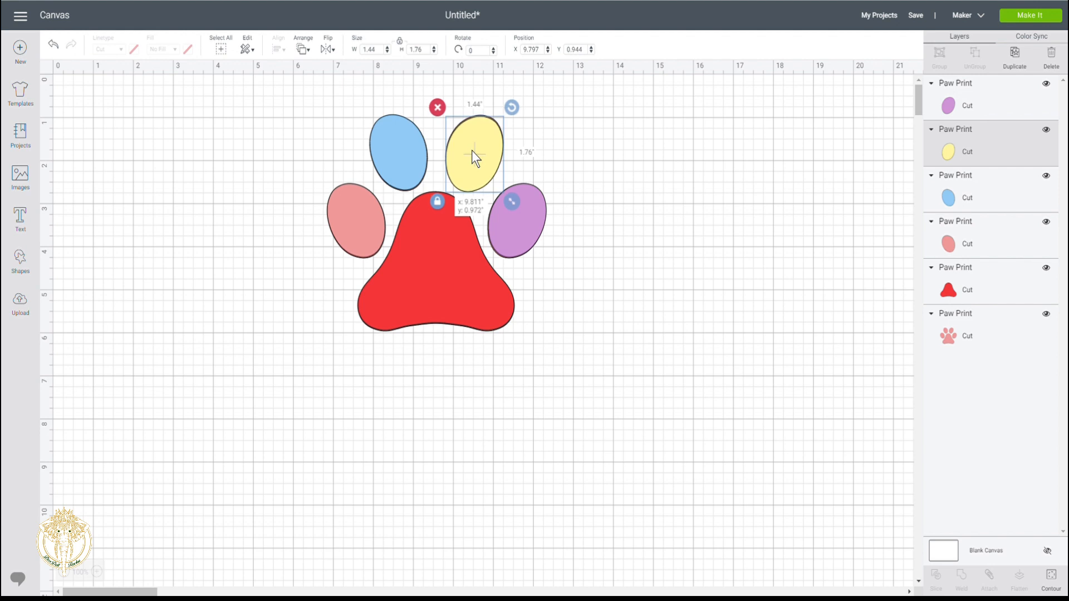
{"action": "left_click_drag", "start_coordinate": [472, 150], "coordinate": [471, 149]}
{"action": "right_click", "coordinate": [471, 149]}
{"action": "left_click", "coordinate": [413, 431]}
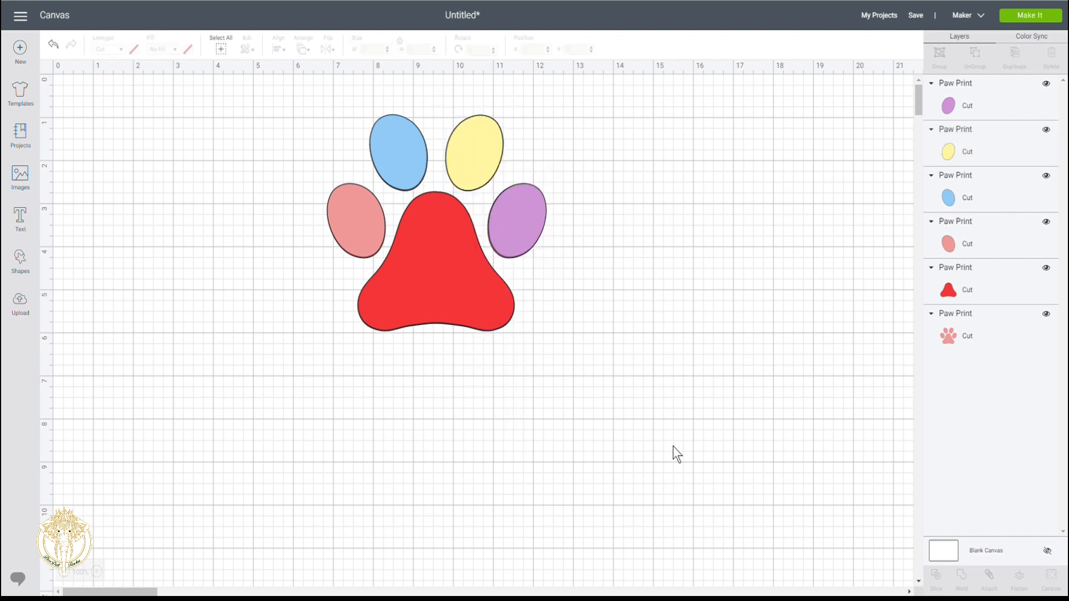
Hide the single-layer template paw, and group the five colored pieces, placing the group at about X 2.64, Y 1.71
{"action": "left_click", "coordinate": [957, 339]}
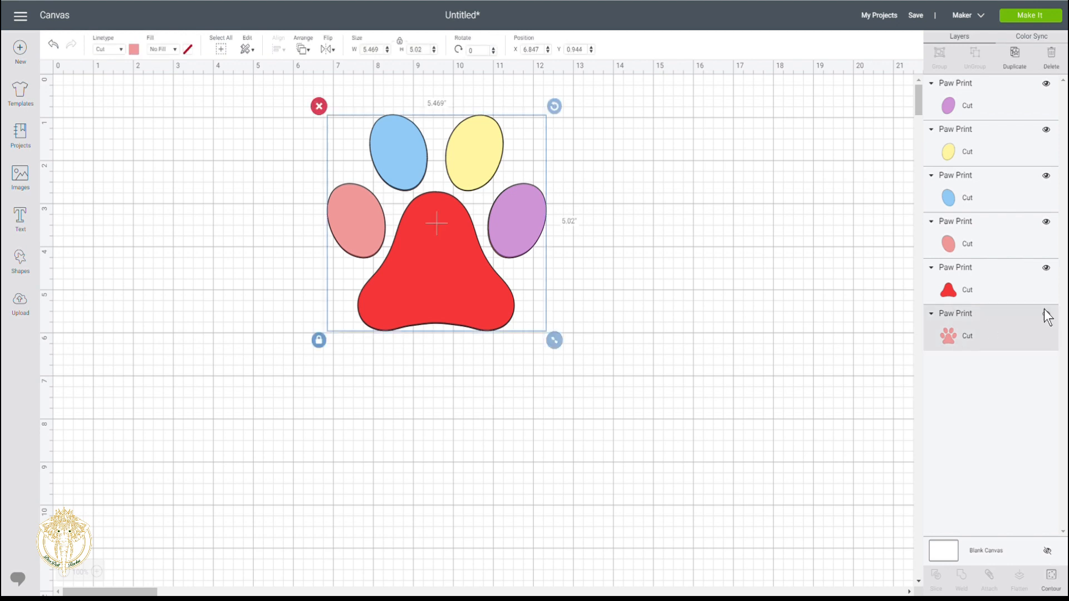
{"action": "left_click", "coordinate": [1047, 315]}
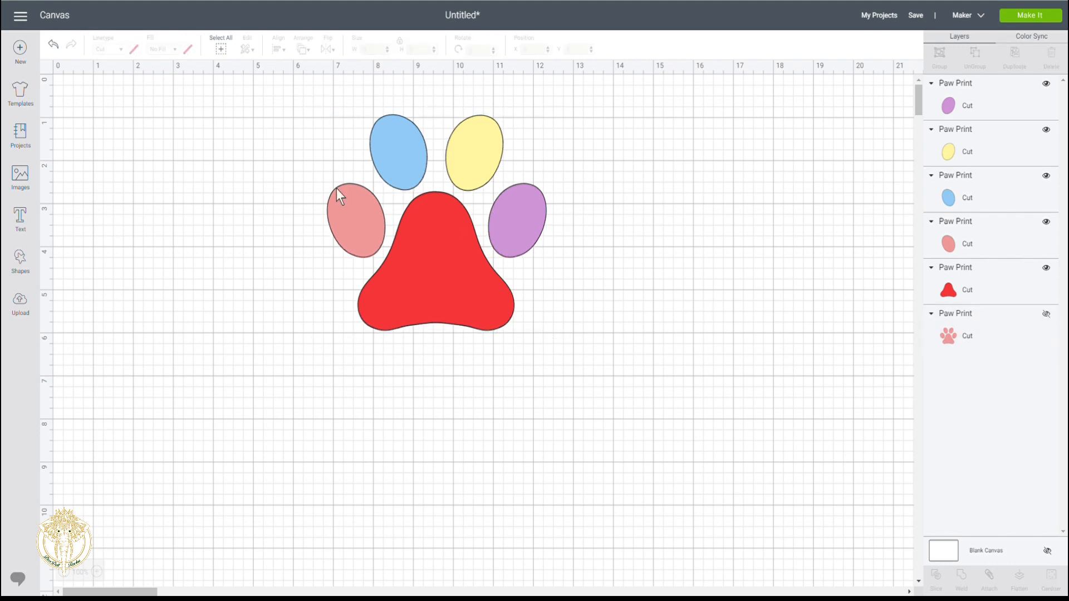
{"action": "left_click_drag", "start_coordinate": [262, 125], "coordinate": [613, 326]}
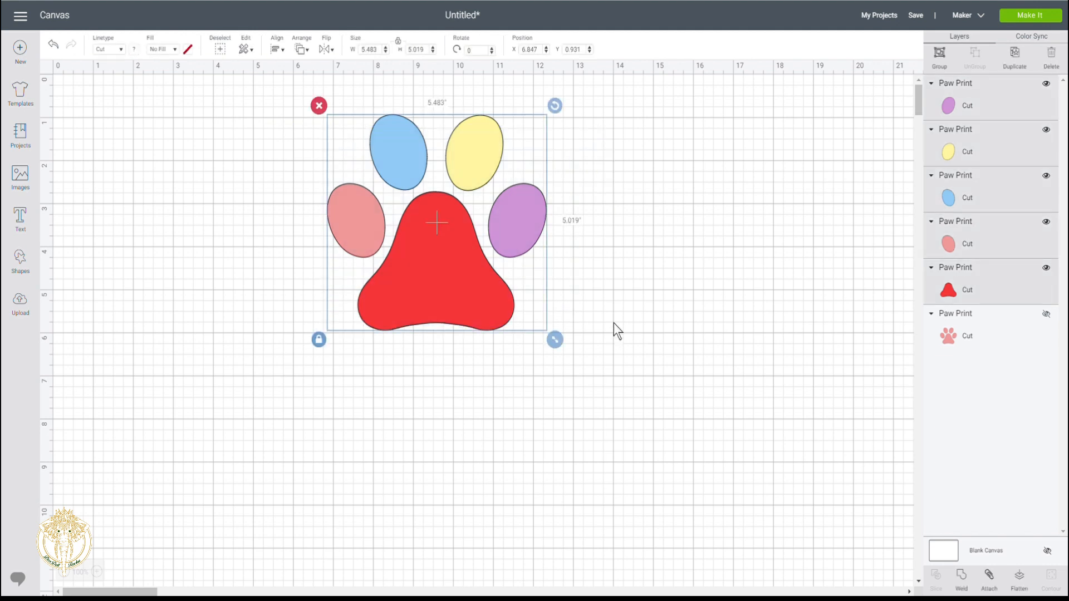
{"action": "left_click", "coordinate": [947, 69]}
{"action": "left_click_drag", "start_coordinate": [469, 306], "coordinate": [300, 338]}
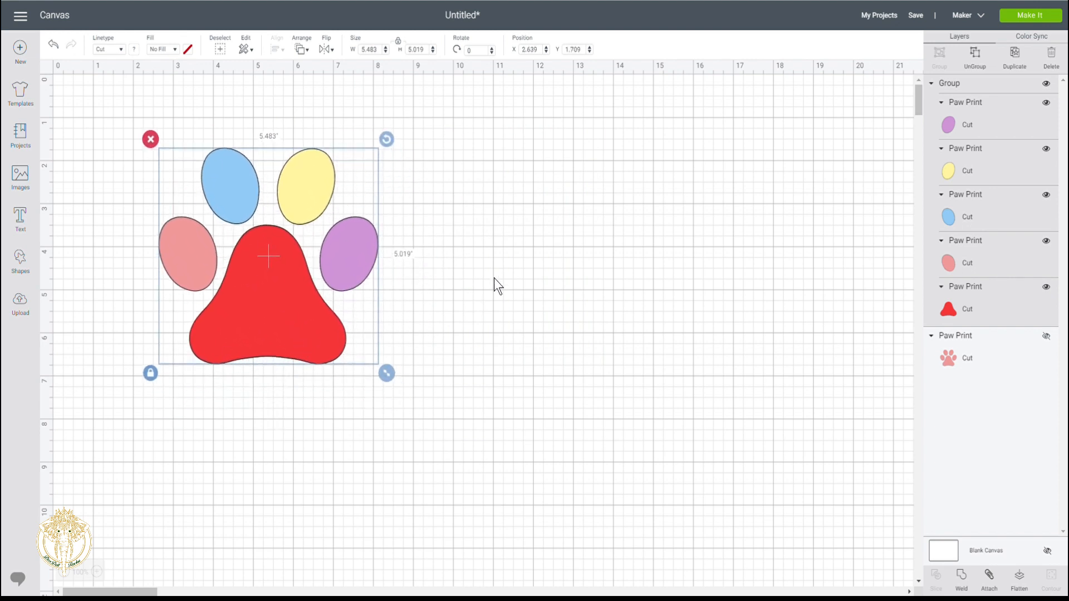
Send the project to mat preparation and look through the mats sorted by color
{"action": "left_click", "coordinate": [1024, 19]}
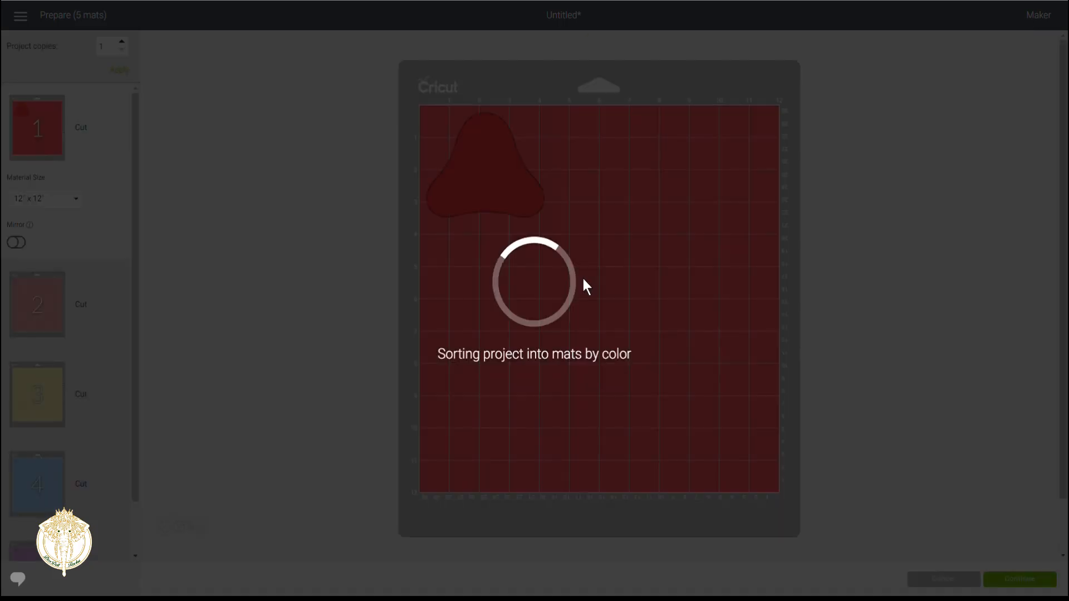
{"action": "scroll", "coordinate": [134, 198], "scroll_direction": "down", "scroll_amount": 1}
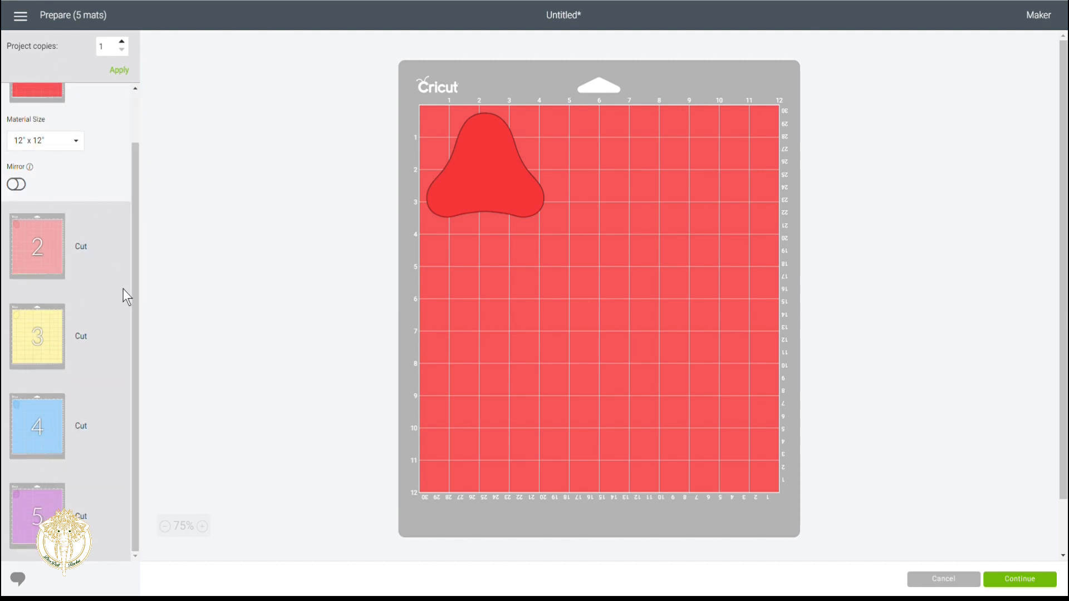
{"action": "left_click_drag", "start_coordinate": [135, 295], "coordinate": [133, 198]}
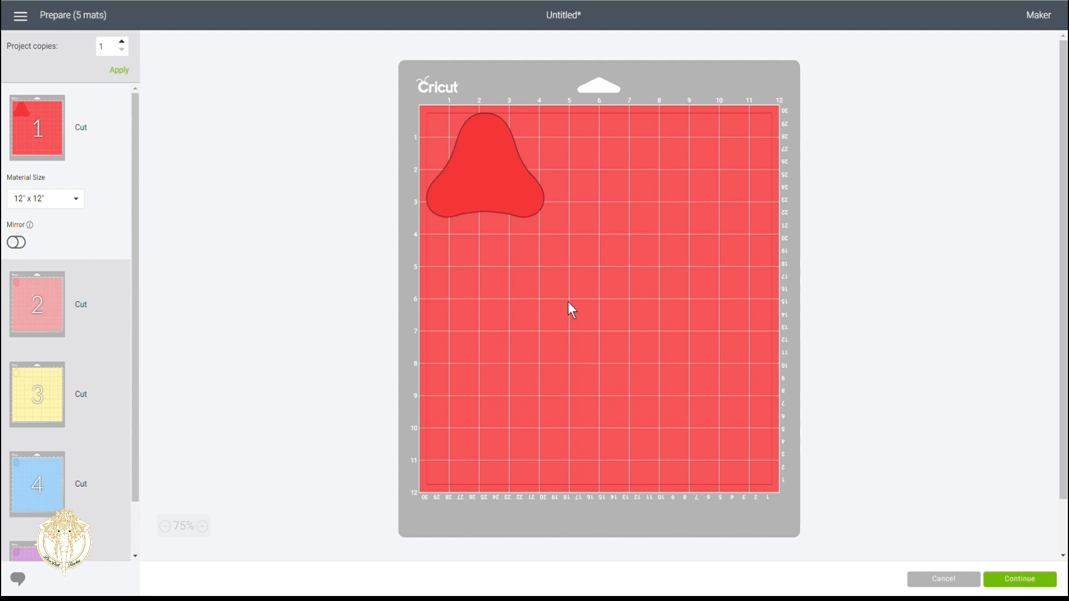
{"action": "left_click", "coordinate": [55, 310]}
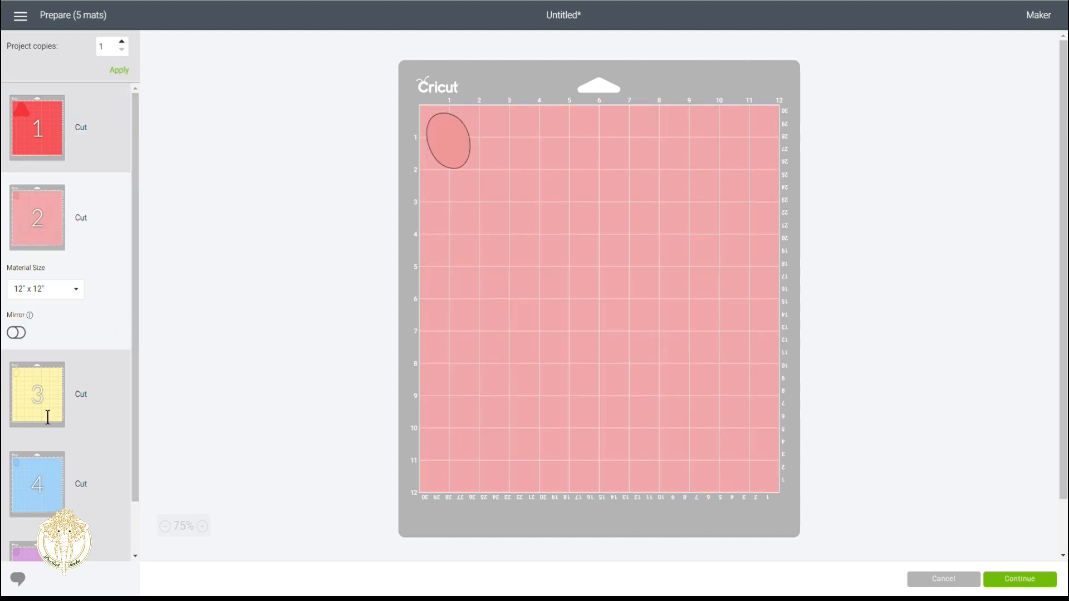
{"action": "left_click", "coordinate": [94, 127]}
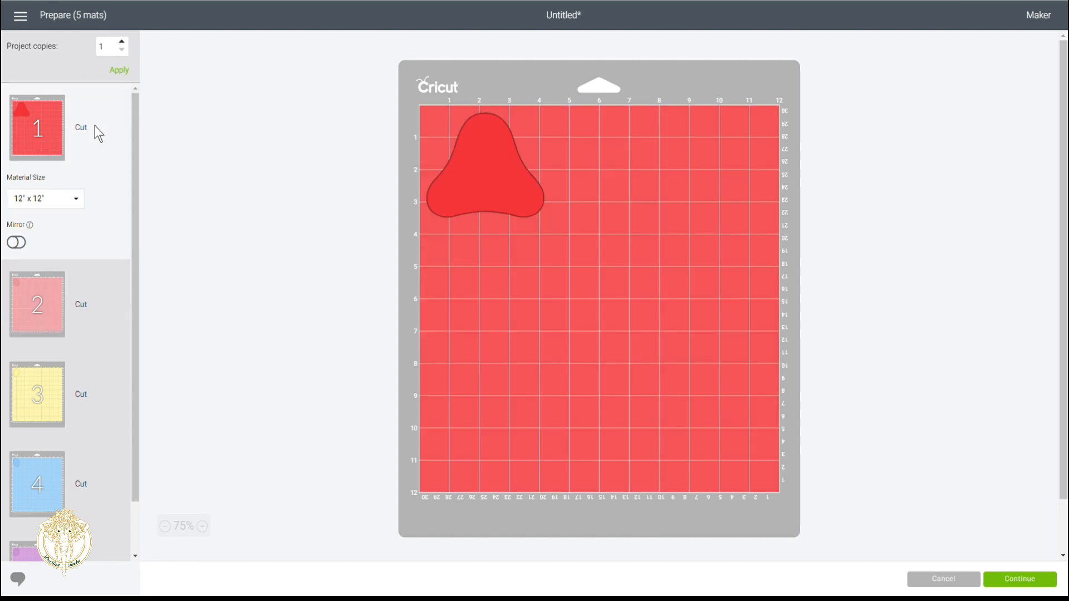
Move the pink toe from mat 2 to the red mat and place it near that mat's upper right corner, about 10 inches across
{"action": "left_click", "coordinate": [44, 313]}
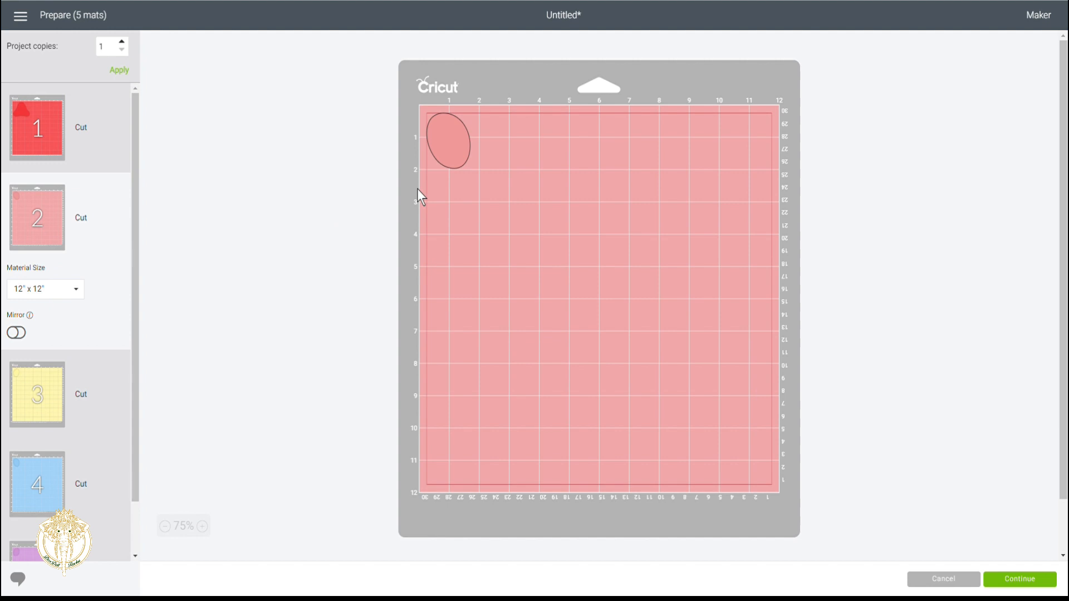
{"action": "left_click", "coordinate": [448, 159]}
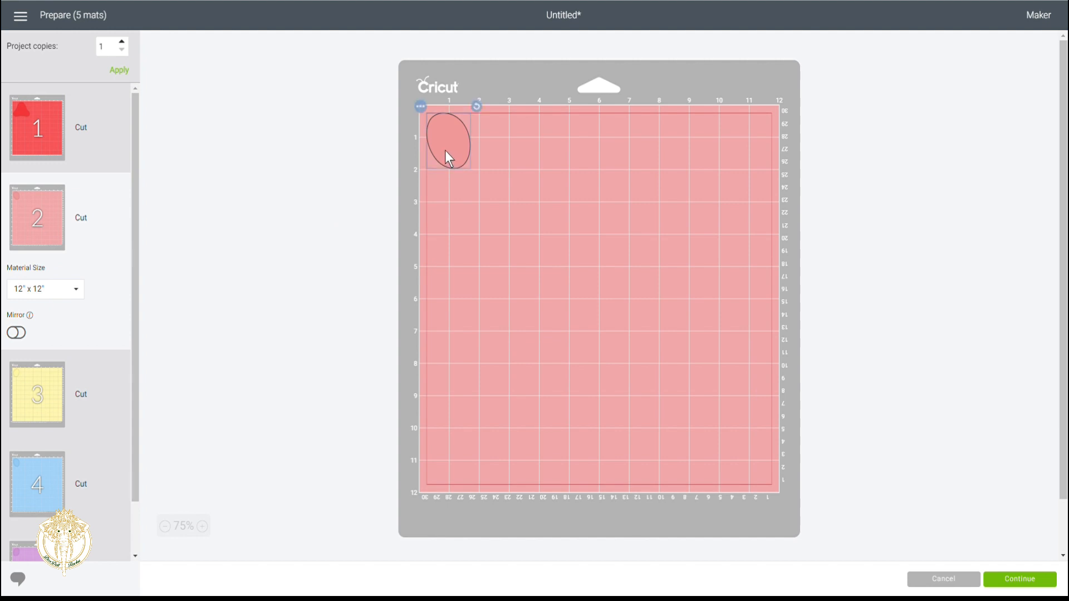
{"action": "left_click", "coordinate": [422, 107]}
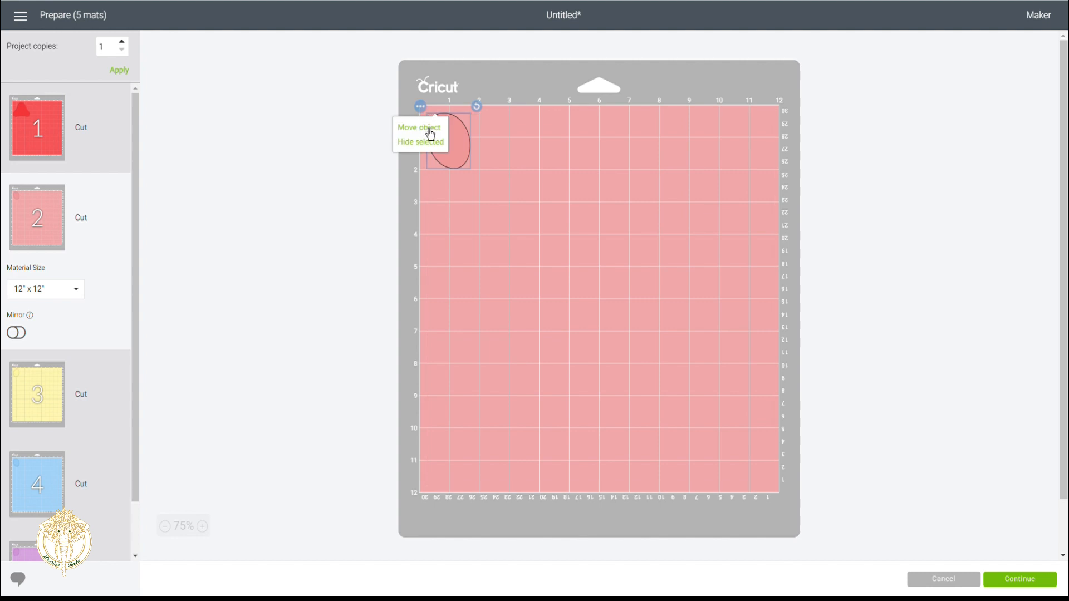
{"action": "left_click", "coordinate": [426, 129]}
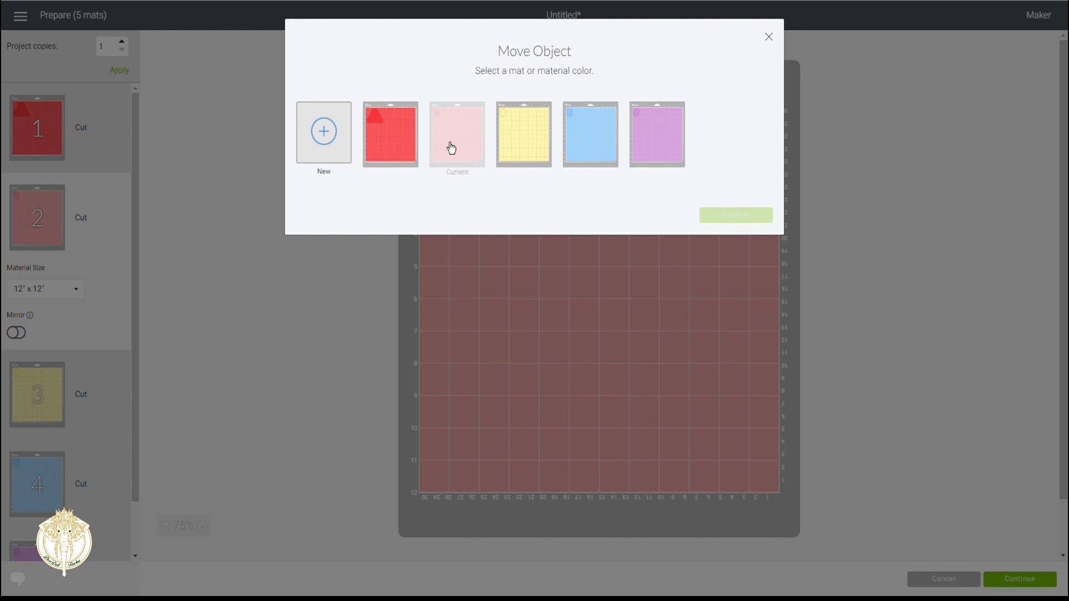
{"action": "left_click", "coordinate": [396, 154]}
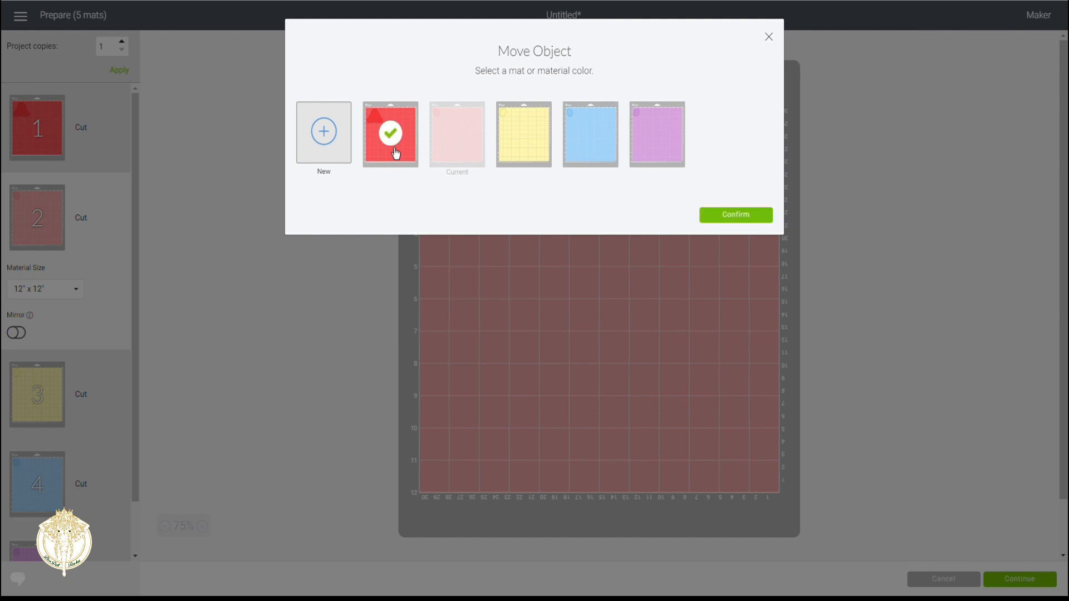
{"action": "left_click", "coordinate": [723, 216]}
{"action": "left_click", "coordinate": [480, 166]}
{"action": "left_click_drag", "start_coordinate": [479, 165], "coordinate": [744, 150]}
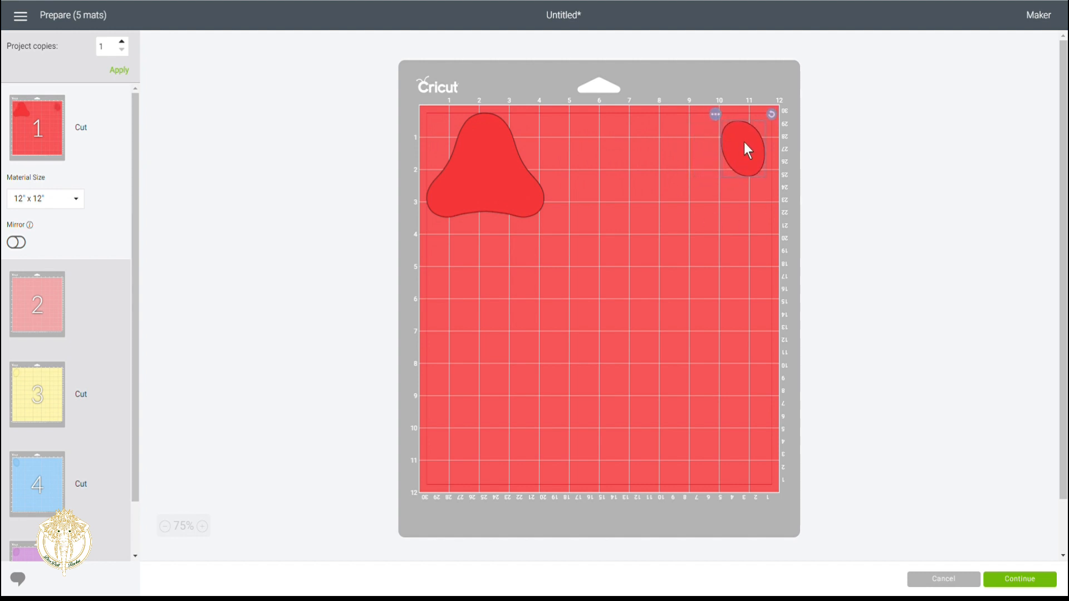
Move the yellow toe from mat 3 to the red mat and place it between the pad and the other toe, about 6 inches across
{"action": "left_click", "coordinate": [23, 401]}
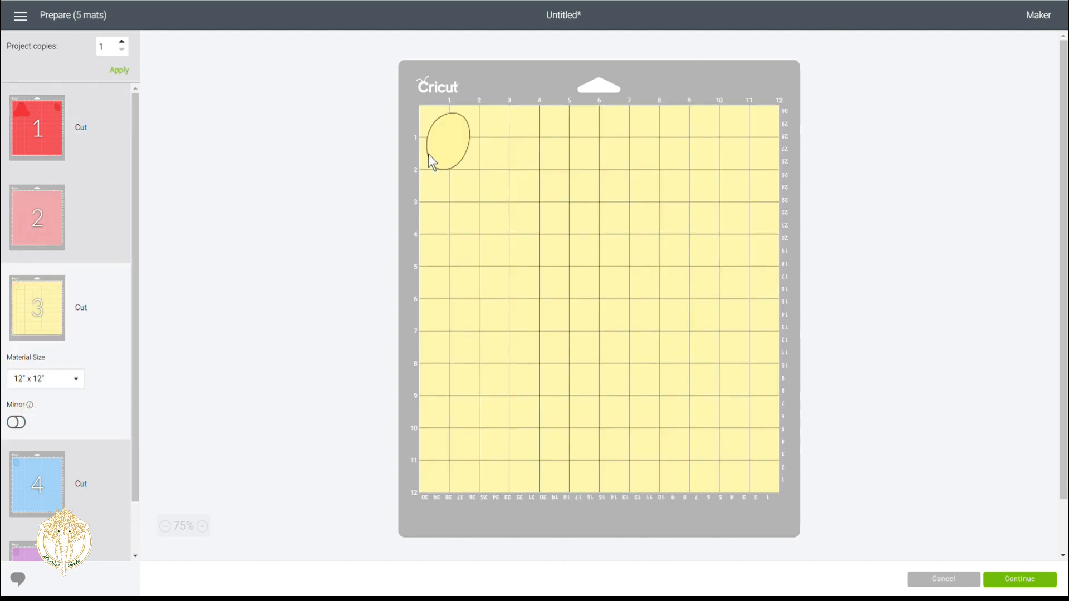
{"action": "left_click", "coordinate": [455, 146]}
{"action": "left_click", "coordinate": [419, 108]}
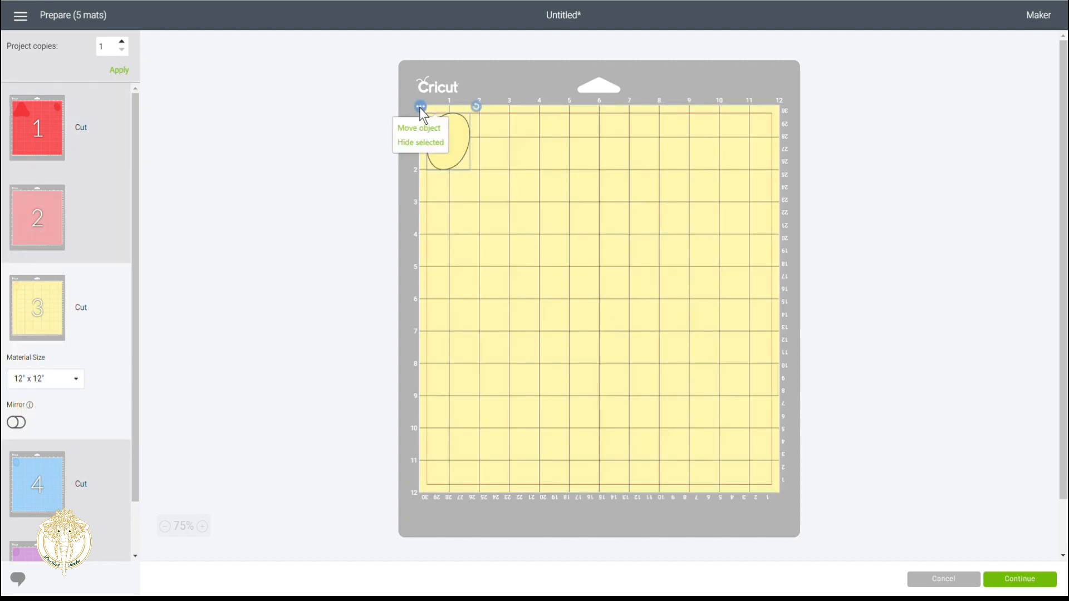
{"action": "left_click", "coordinate": [421, 127]}
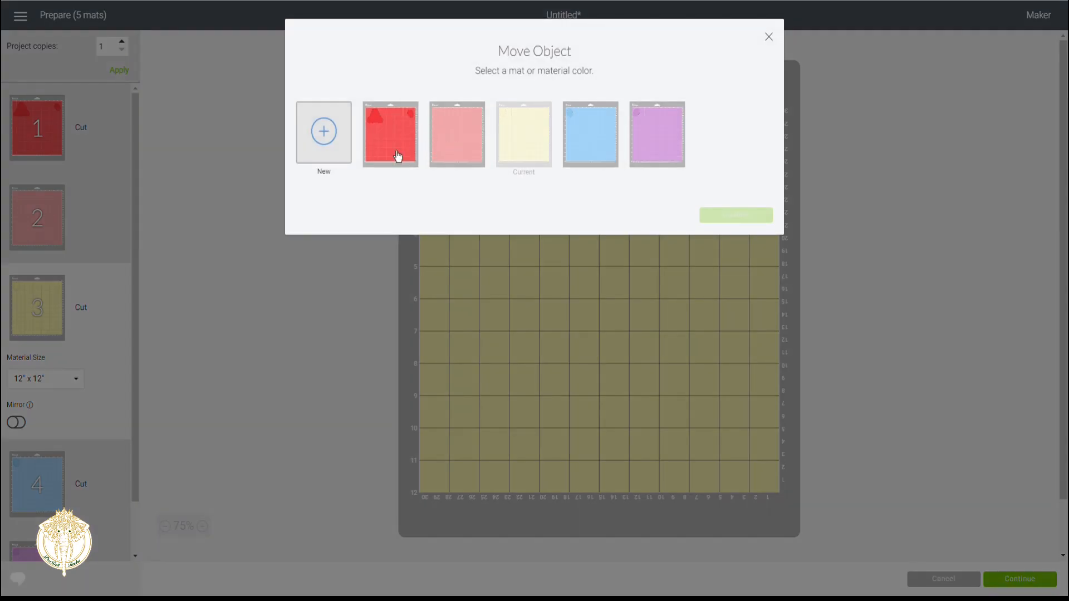
{"action": "left_click", "coordinate": [397, 156]}
{"action": "left_click", "coordinate": [735, 215]}
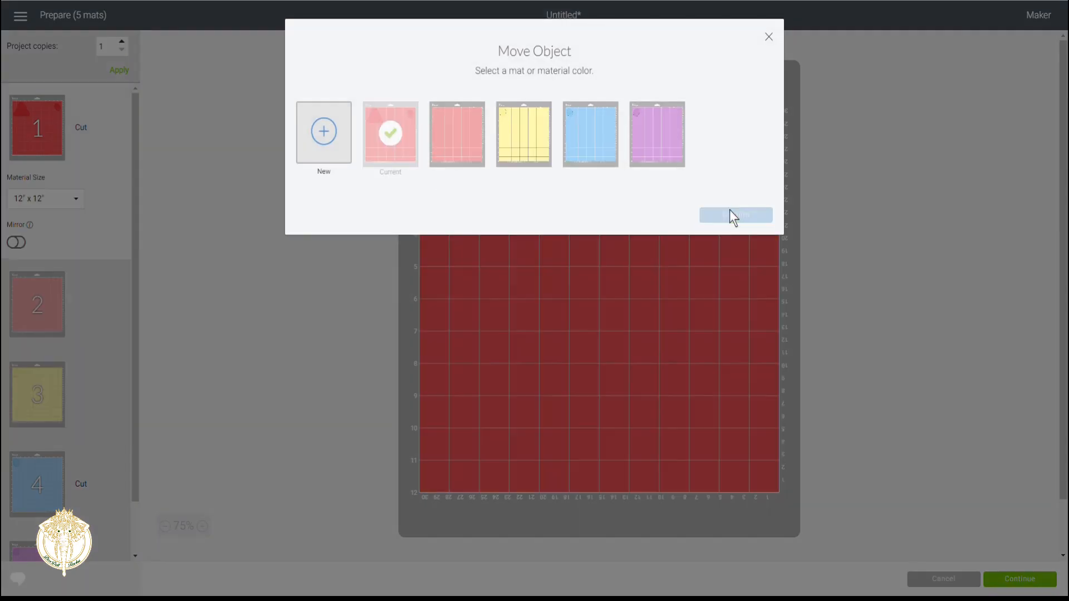
{"action": "left_click_drag", "start_coordinate": [441, 145], "coordinate": [617, 146]}
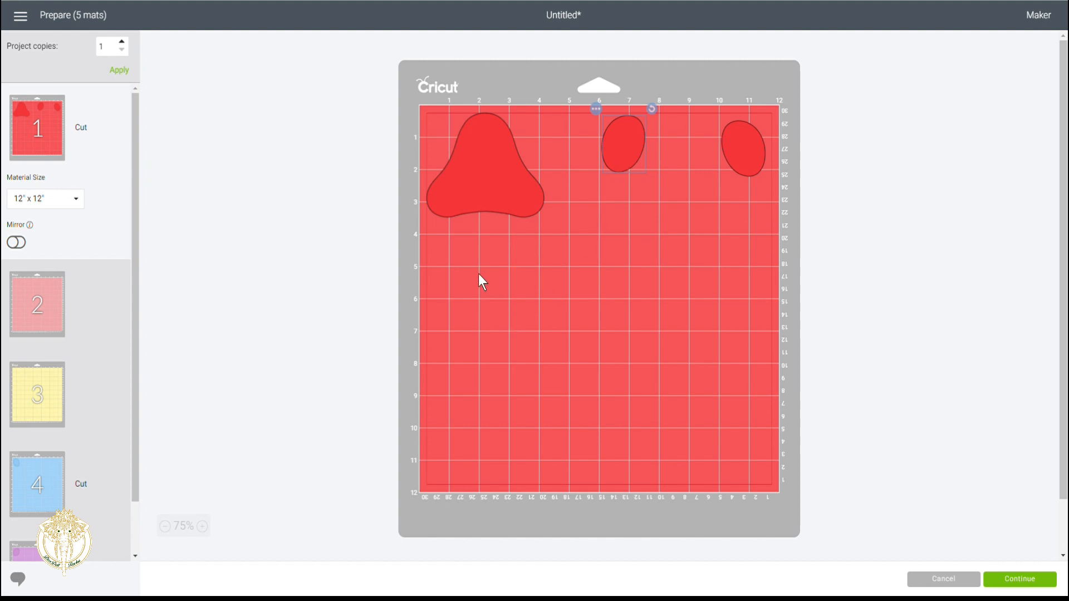
Continue to the Make stage and preview the layout of the first mat
{"action": "left_click", "coordinate": [1020, 579]}
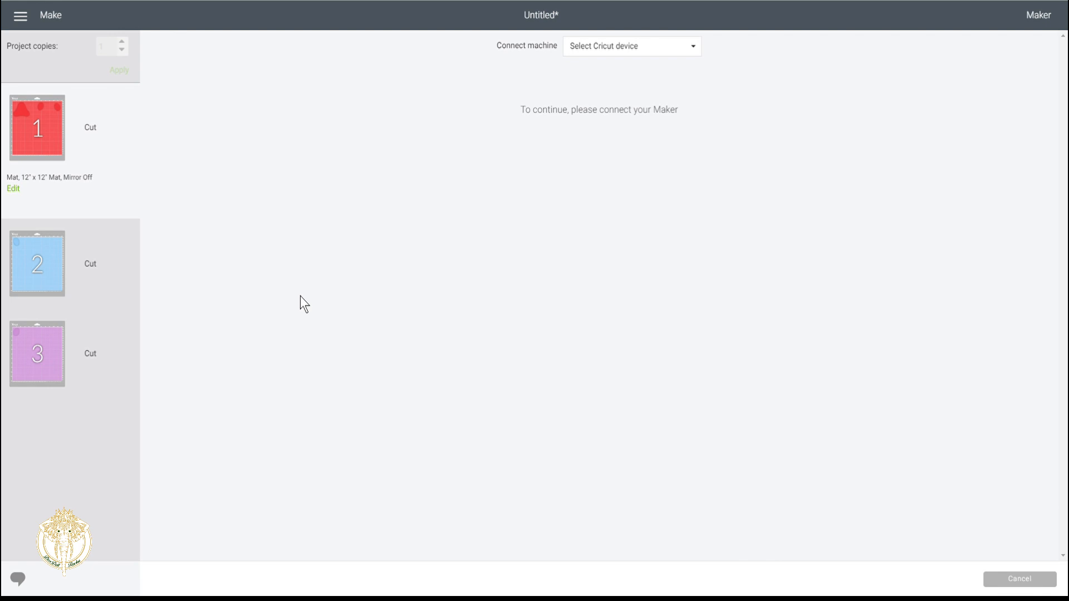
{"action": "mouse_move", "coordinate": [31, 144]}
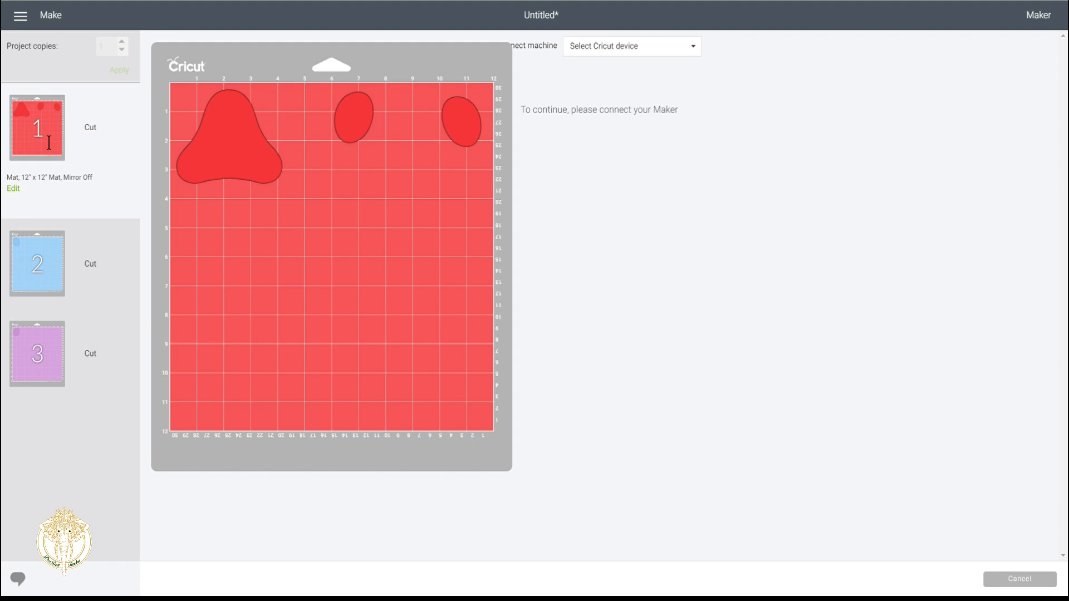
Open the first mat's layout for editing and place its two toes side by side near the upper right corner of the mat
{"action": "double_click", "coordinate": [25, 139]}
{"action": "left_click", "coordinate": [14, 189]}
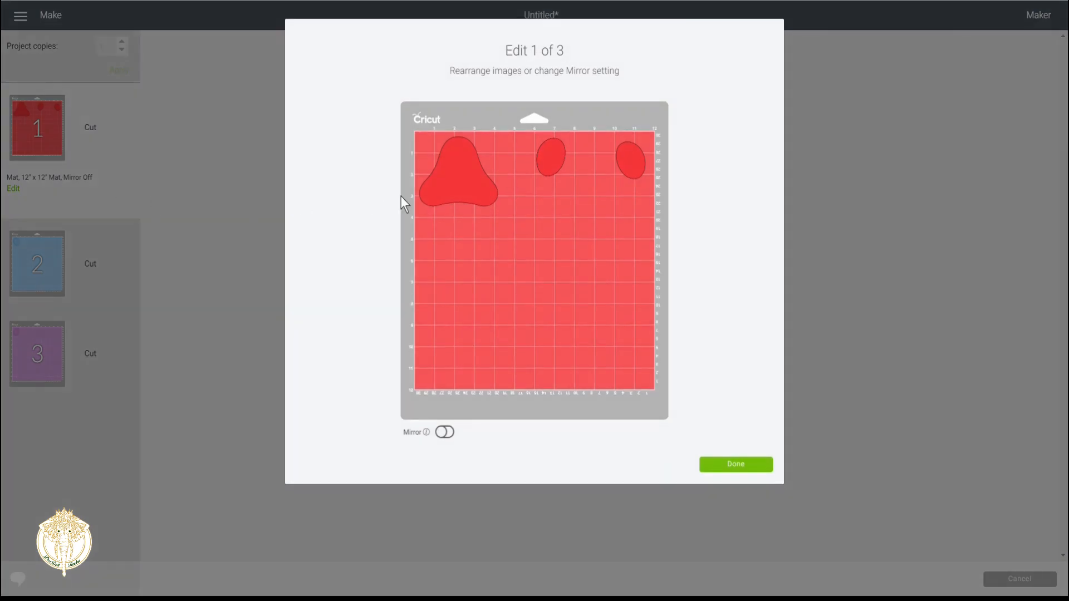
{"action": "mouse_move", "coordinate": [460, 172]}
{"action": "left_mouse_down"}
{"action": "mouse_move", "coordinate": [491, 268]}
{"action": "mouse_move", "coordinate": [482, 326]}
{"action": "mouse_move", "coordinate": [460, 170]}
{"action": "left_mouse_up"}
{"action": "mouse_move", "coordinate": [546, 154]}
{"action": "left_mouse_down"}
{"action": "mouse_move", "coordinate": [466, 262]}
{"action": "mouse_move", "coordinate": [558, 139]}
{"action": "left_mouse_up"}
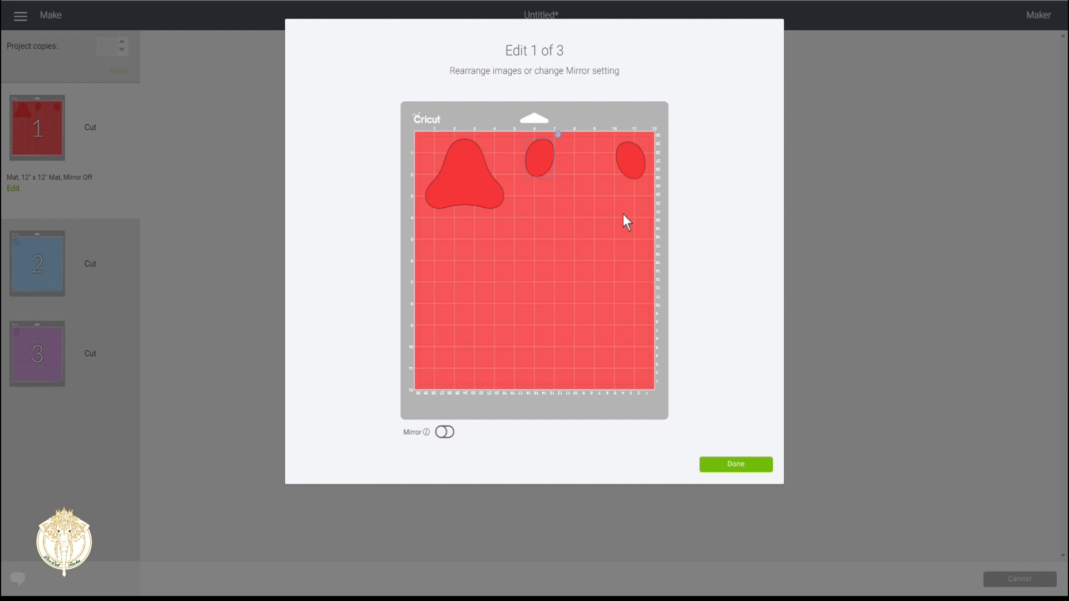
{"action": "left_click_drag", "start_coordinate": [624, 161], "coordinate": [613, 158]}
{"action": "left_click_drag", "start_coordinate": [539, 160], "coordinate": [587, 170]}
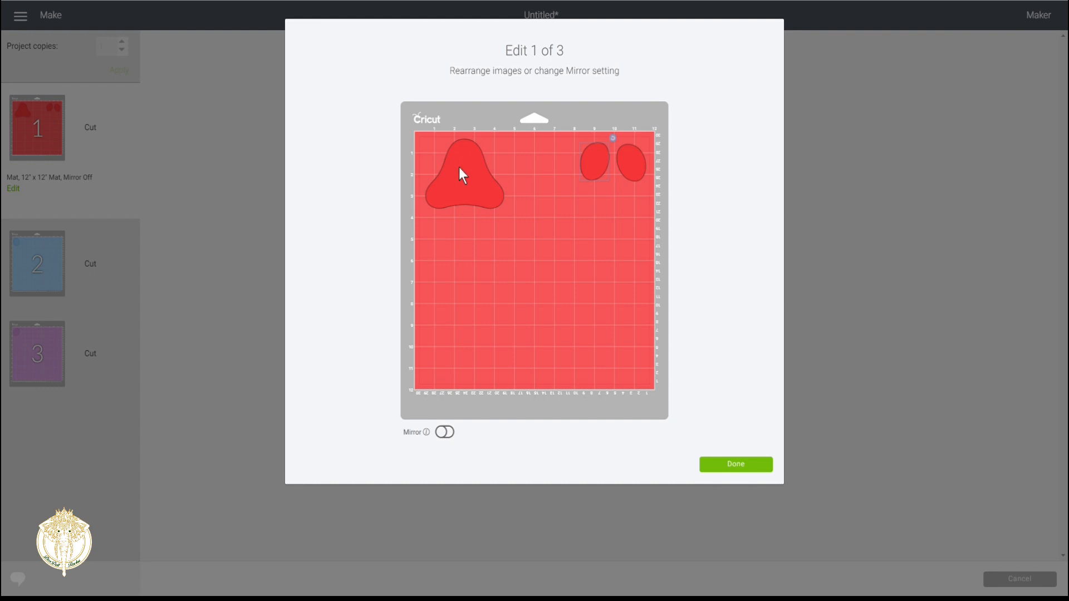
Try the pad in the mat's lower right corner, return it to the upper left, shift the left toe slightly lower, and save the layout
{"action": "left_click_drag", "start_coordinate": [454, 174], "coordinate": [622, 331]}
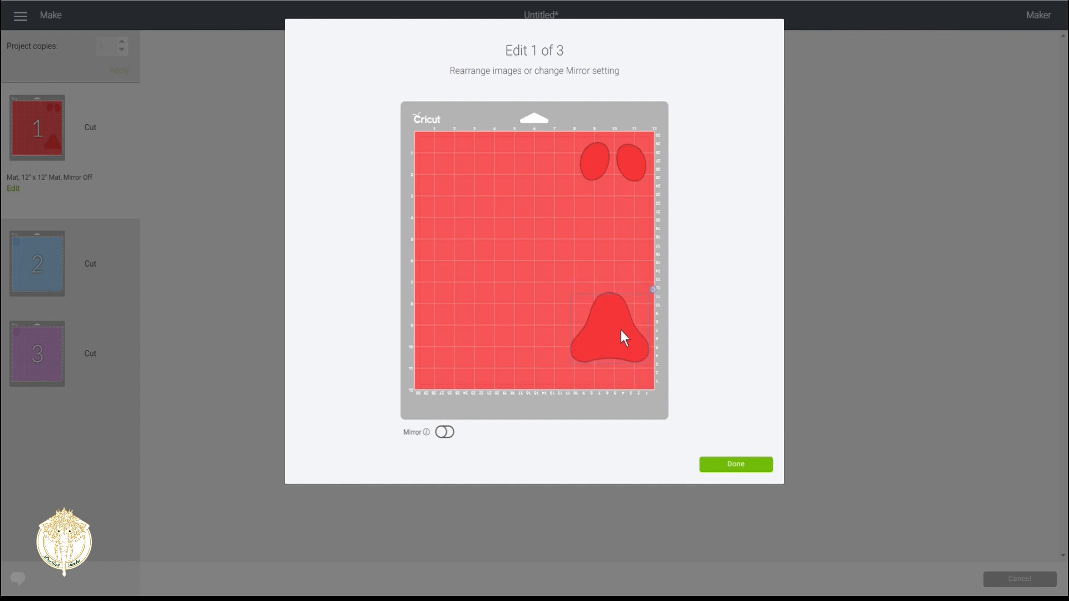
{"action": "left_click_drag", "start_coordinate": [620, 330], "coordinate": [477, 183]}
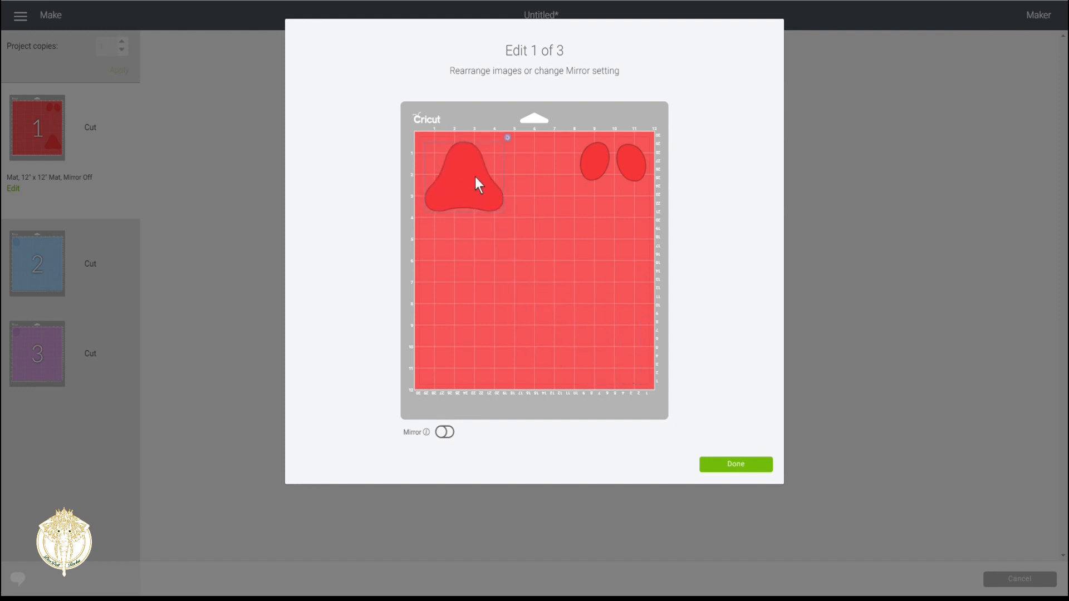
{"action": "left_click", "coordinate": [595, 167]}
{"action": "left_click", "coordinate": [450, 170]}
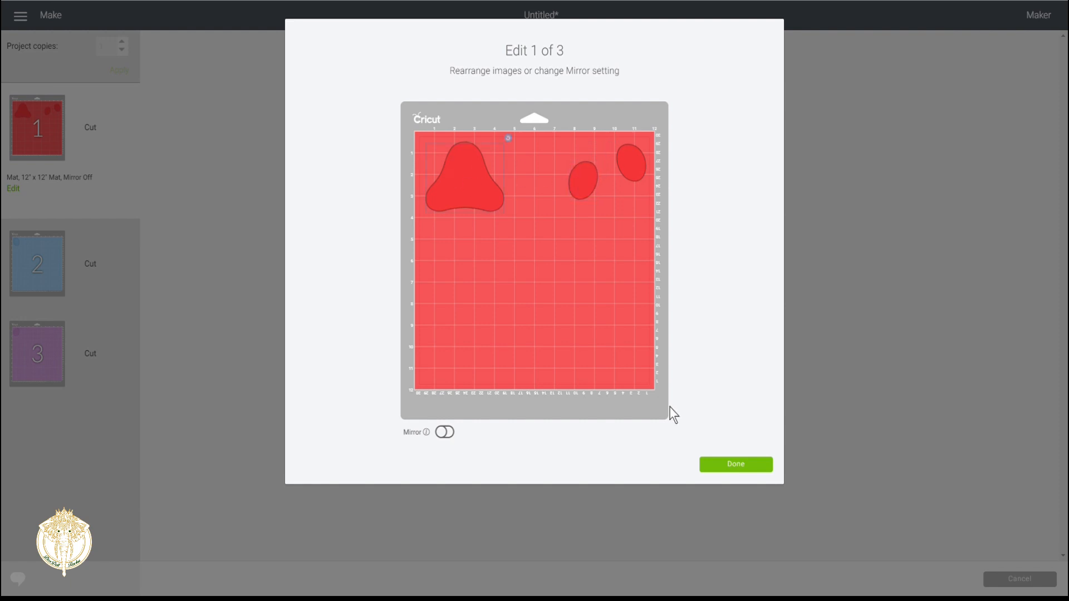
{"action": "left_click", "coordinate": [732, 472]}
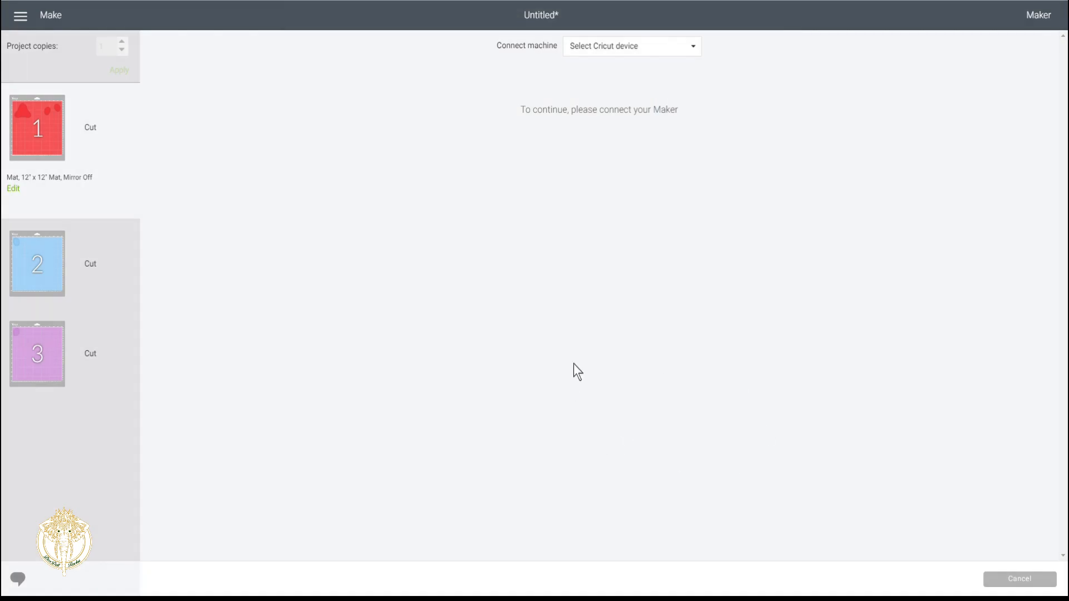
Select the second mat, then cancel the cut to return to mat preparation
{"action": "left_click", "coordinate": [1041, 586]}
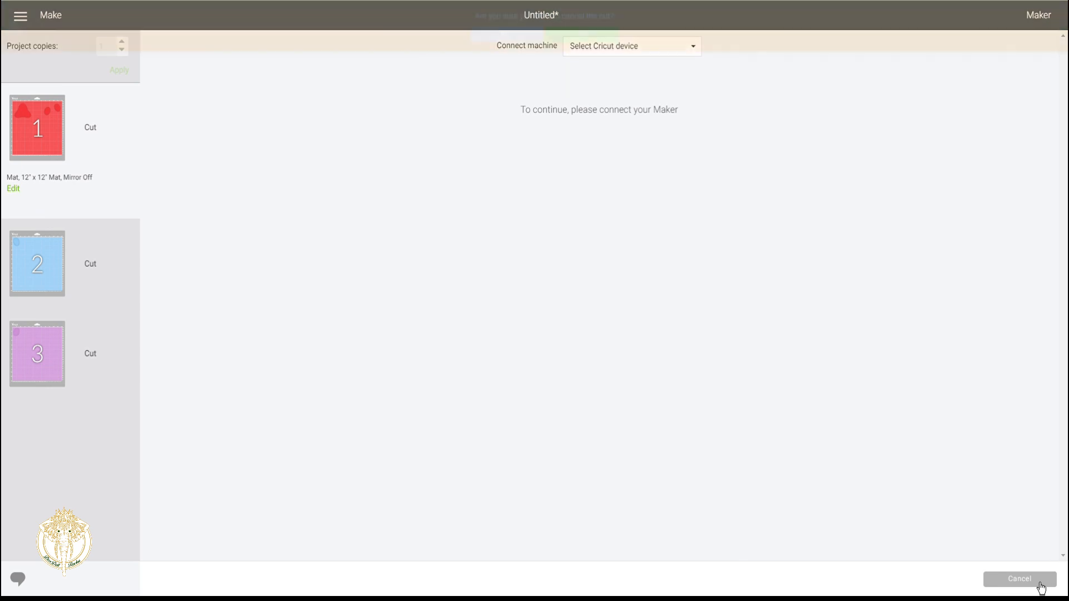
{"action": "left_click", "coordinate": [513, 42]}
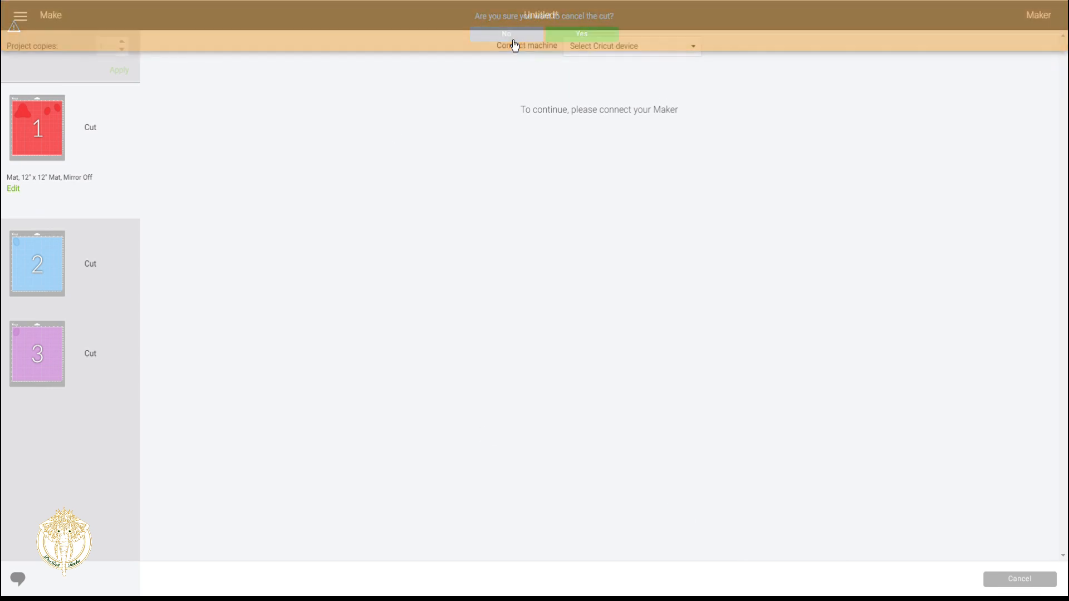
{"action": "left_click", "coordinate": [61, 268]}
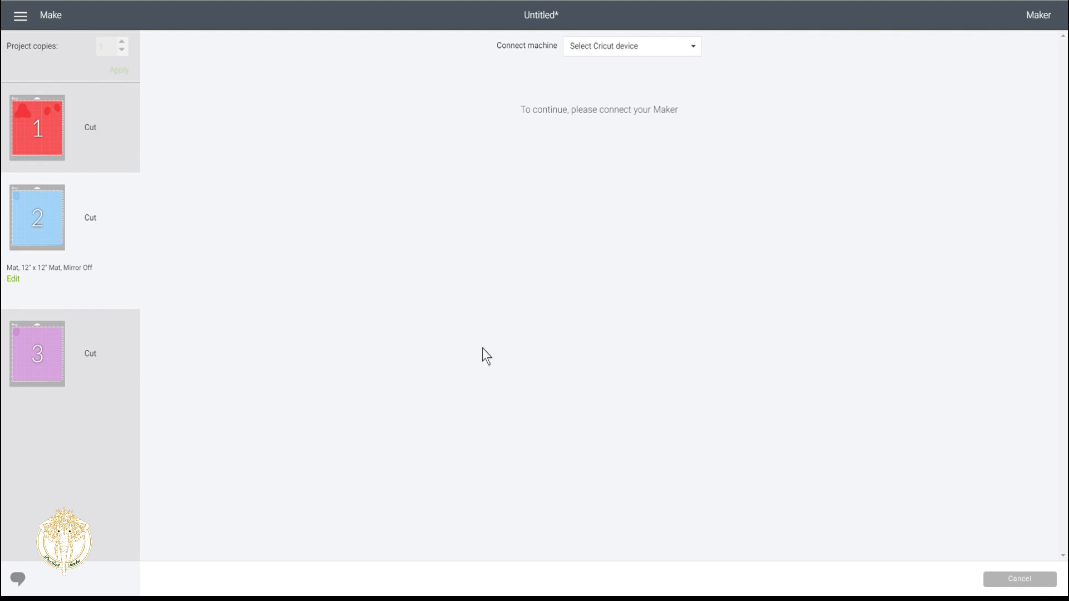
{"action": "left_click", "coordinate": [1029, 581]}
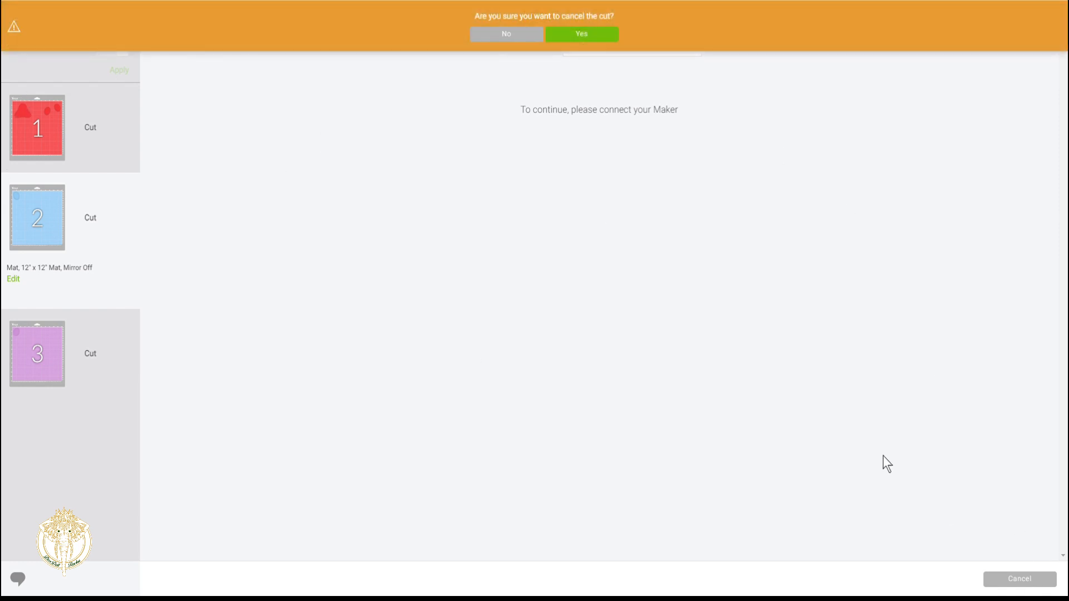
{"action": "left_click", "coordinate": [600, 36]}
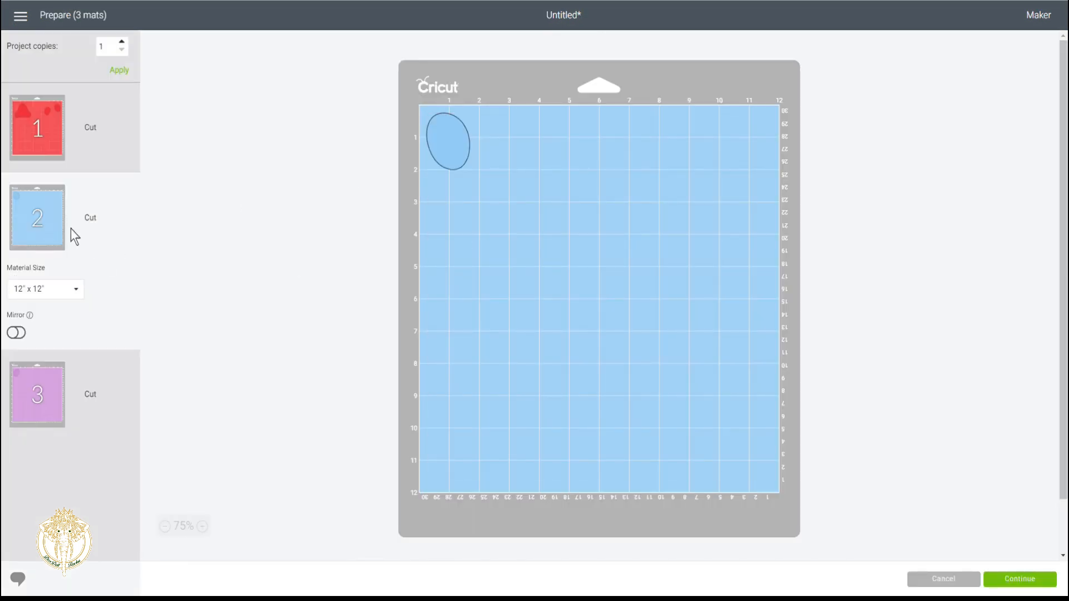
Move the toe on mat 2 about 1 inch right and down, and show its move and hide options
{"action": "left_click_drag", "start_coordinate": [436, 138], "coordinate": [465, 165]}
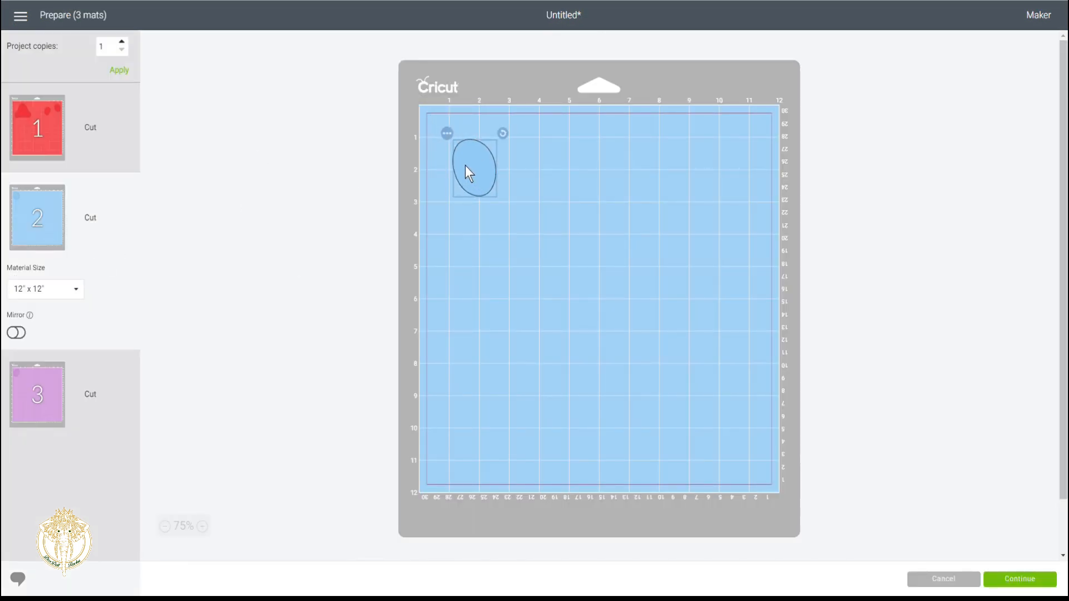
{"action": "left_click", "coordinate": [446, 133]}
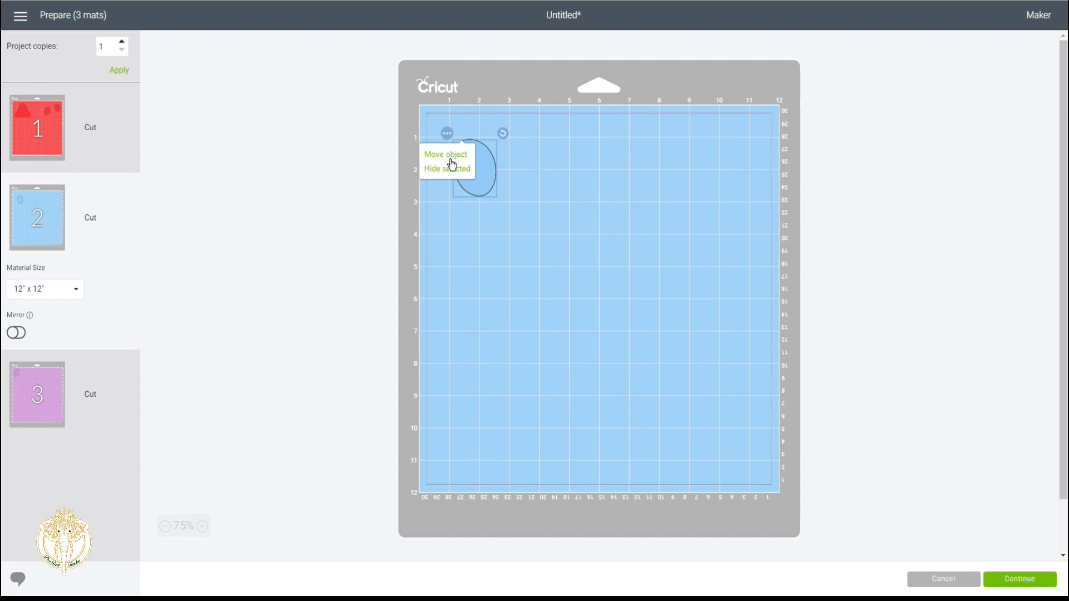
On mat 1, place the two toes to the right of the pad, about 5.5 and 8 inches across
{"action": "left_click", "coordinate": [25, 127]}
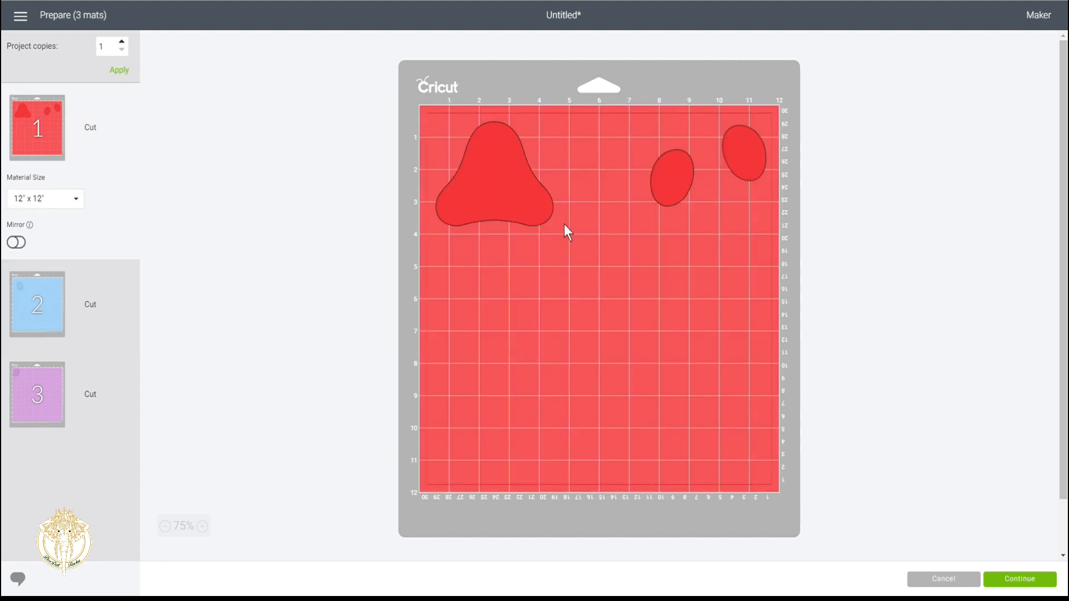
{"action": "left_click_drag", "start_coordinate": [673, 190], "coordinate": [583, 167]}
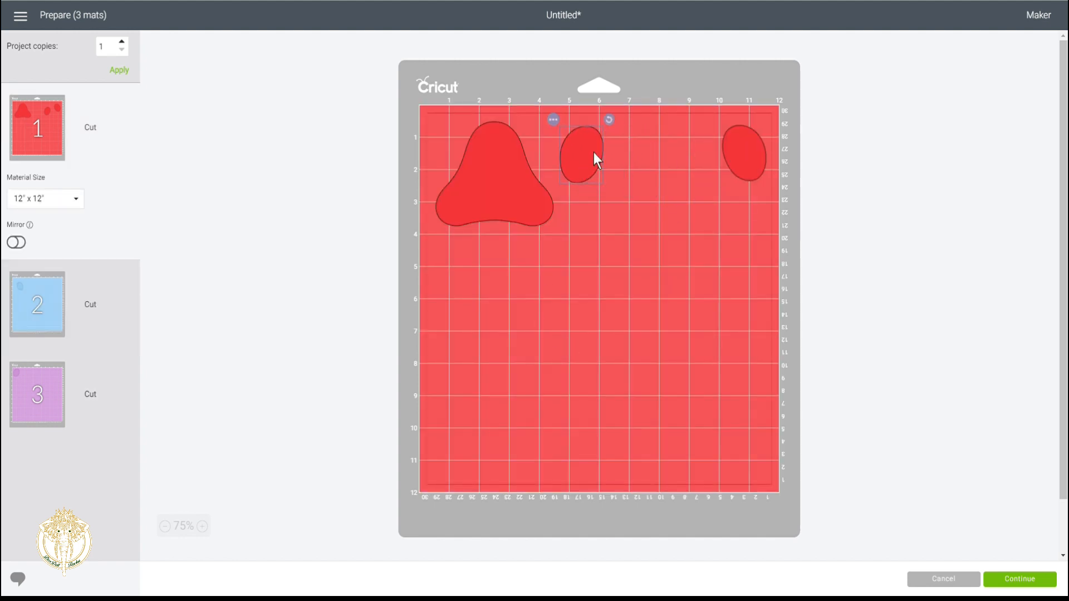
{"action": "left_click_drag", "start_coordinate": [733, 163], "coordinate": [648, 184]}
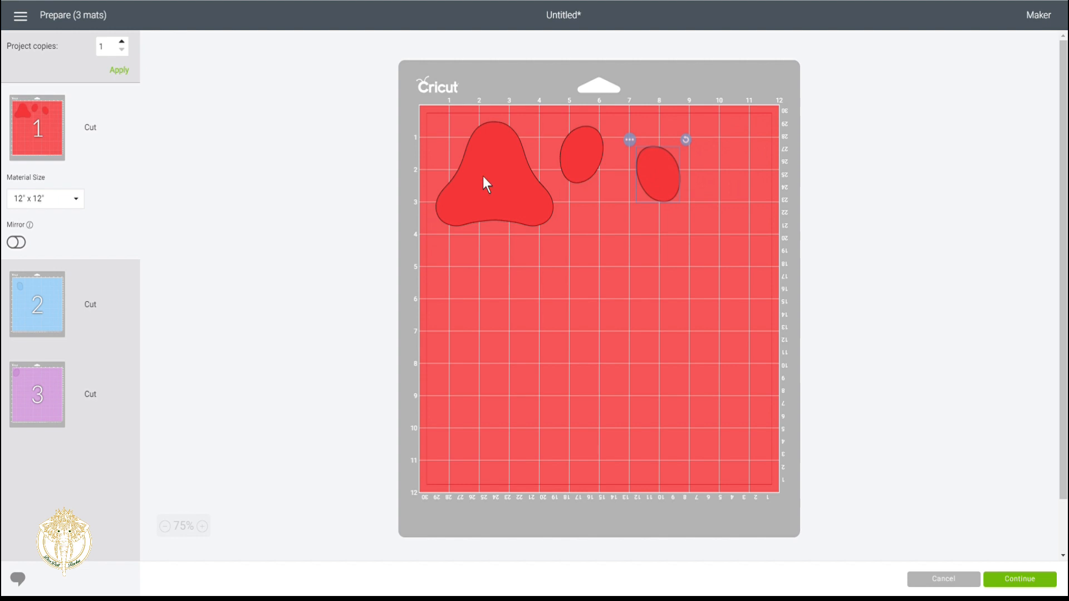
Hide both toes on mat 1 and nudge the pad slightly down
{"action": "left_click", "coordinate": [584, 156]}
{"action": "left_click", "coordinate": [553, 119]}
{"action": "left_click", "coordinate": [557, 158]}
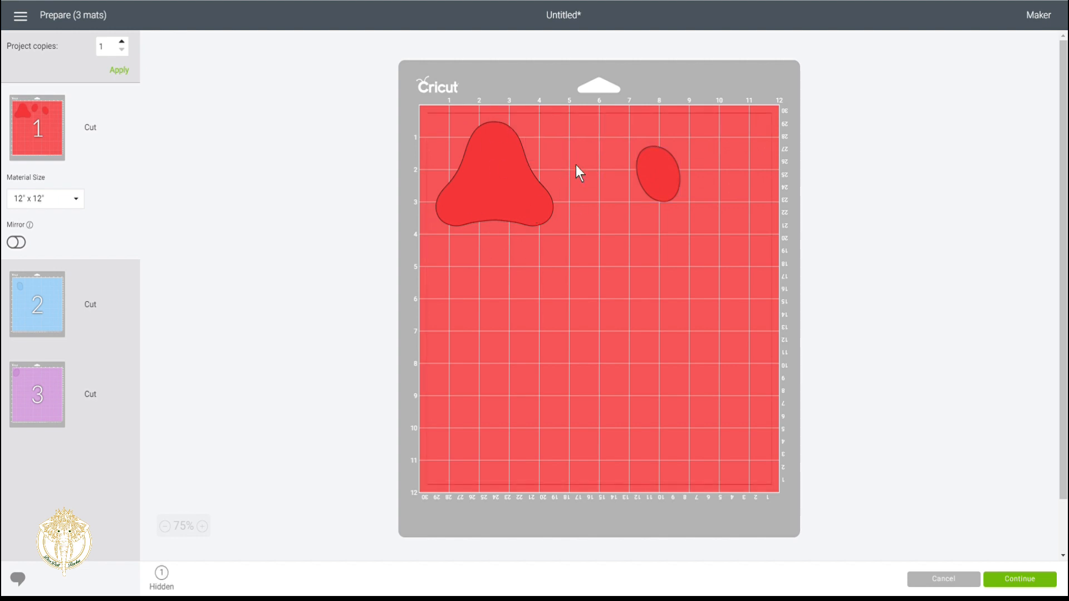
{"action": "left_click", "coordinate": [646, 160]}
{"action": "left_click", "coordinate": [629, 139]}
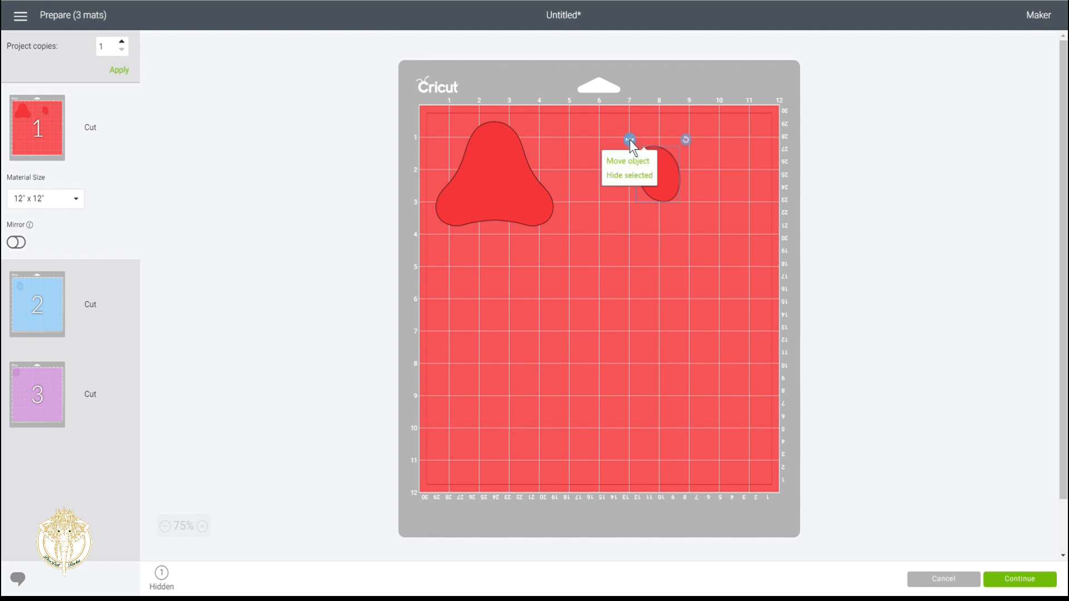
{"action": "left_click", "coordinate": [633, 185]}
{"action": "left_click", "coordinate": [471, 174]}
{"action": "mouse_move", "coordinate": [471, 174]}
{"action": "left_mouse_down"}
{"action": "mouse_move", "coordinate": [483, 198]}
{"action": "mouse_move", "coordinate": [468, 174]}
{"action": "left_mouse_up"}
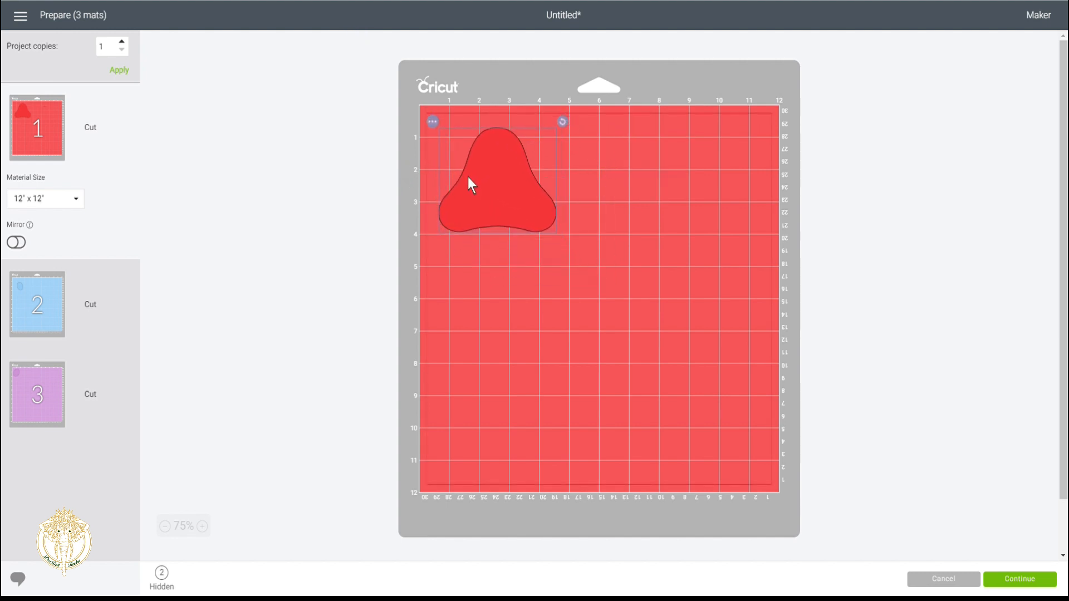